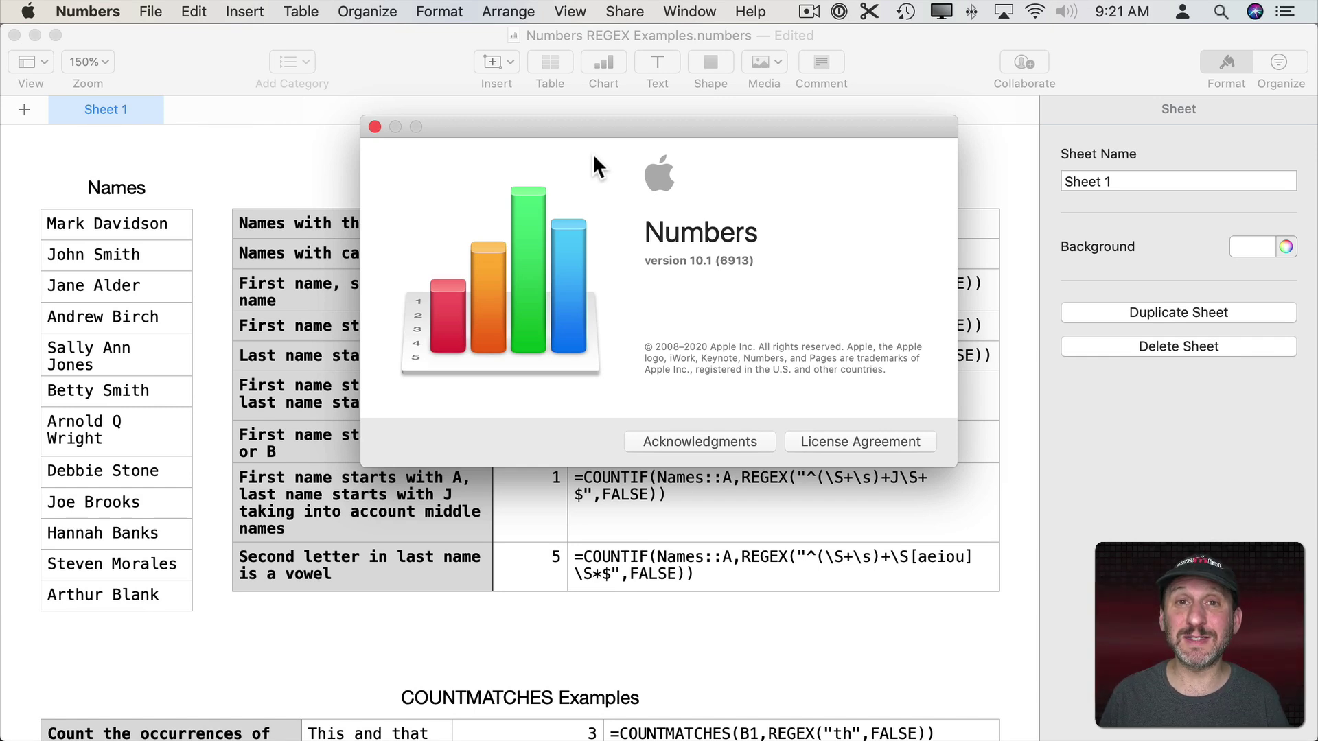
# Close the Numbers version window and open the B1 letter-a COUNTIF formula for editing.
pyautogui.click(163, 255)
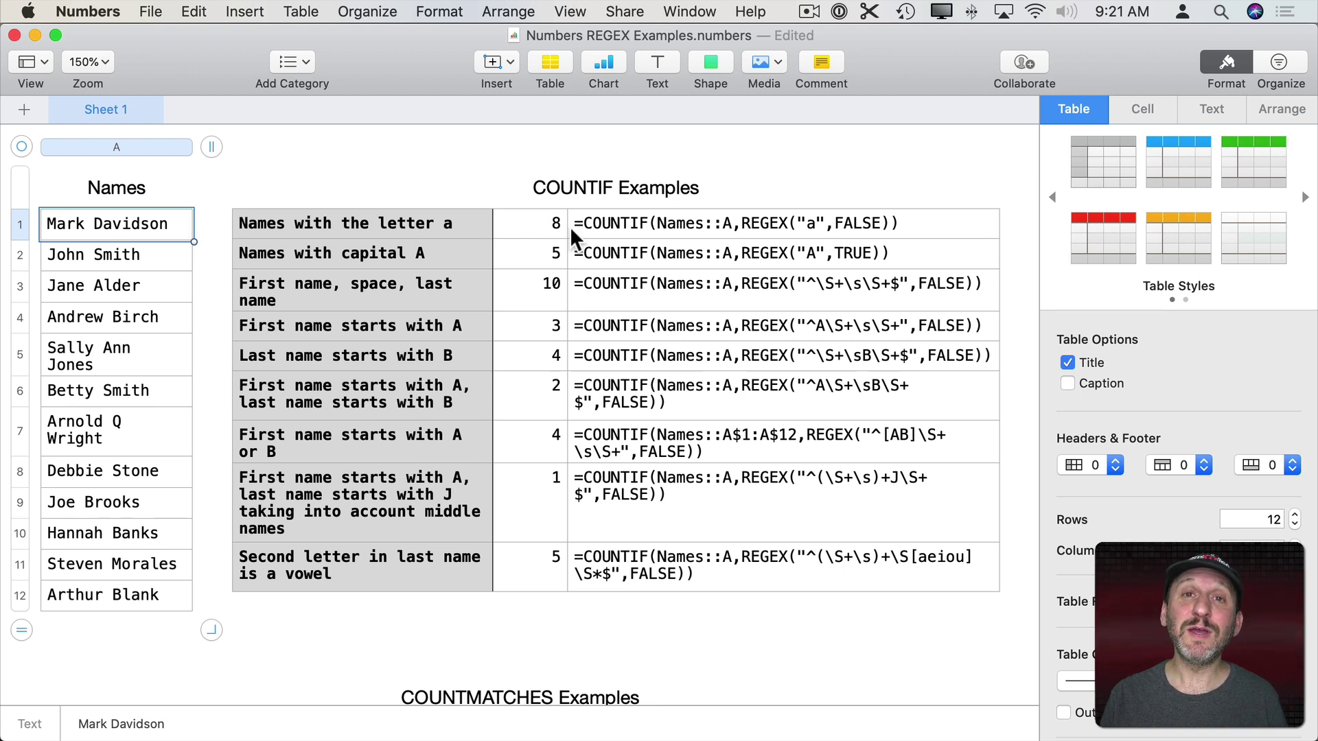
pyautogui.click(534, 220)
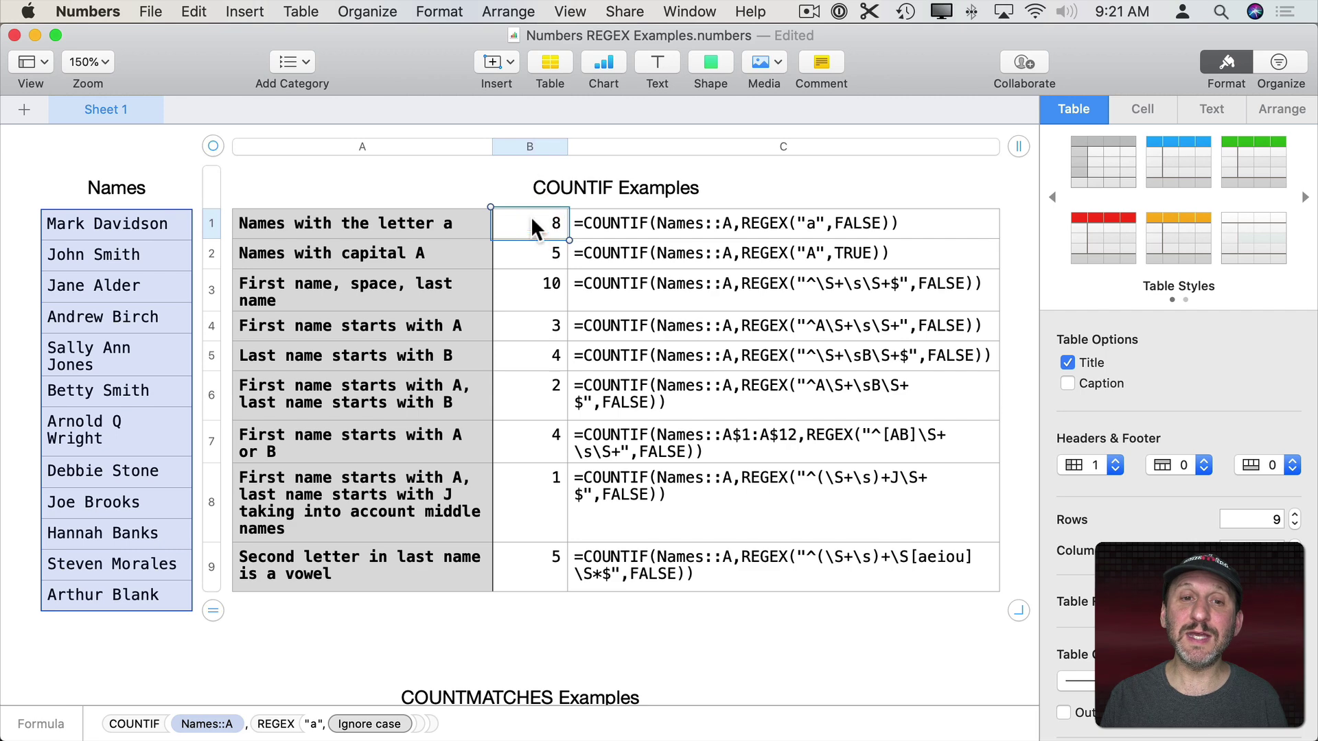
pyautogui.doubleClick(534, 230)
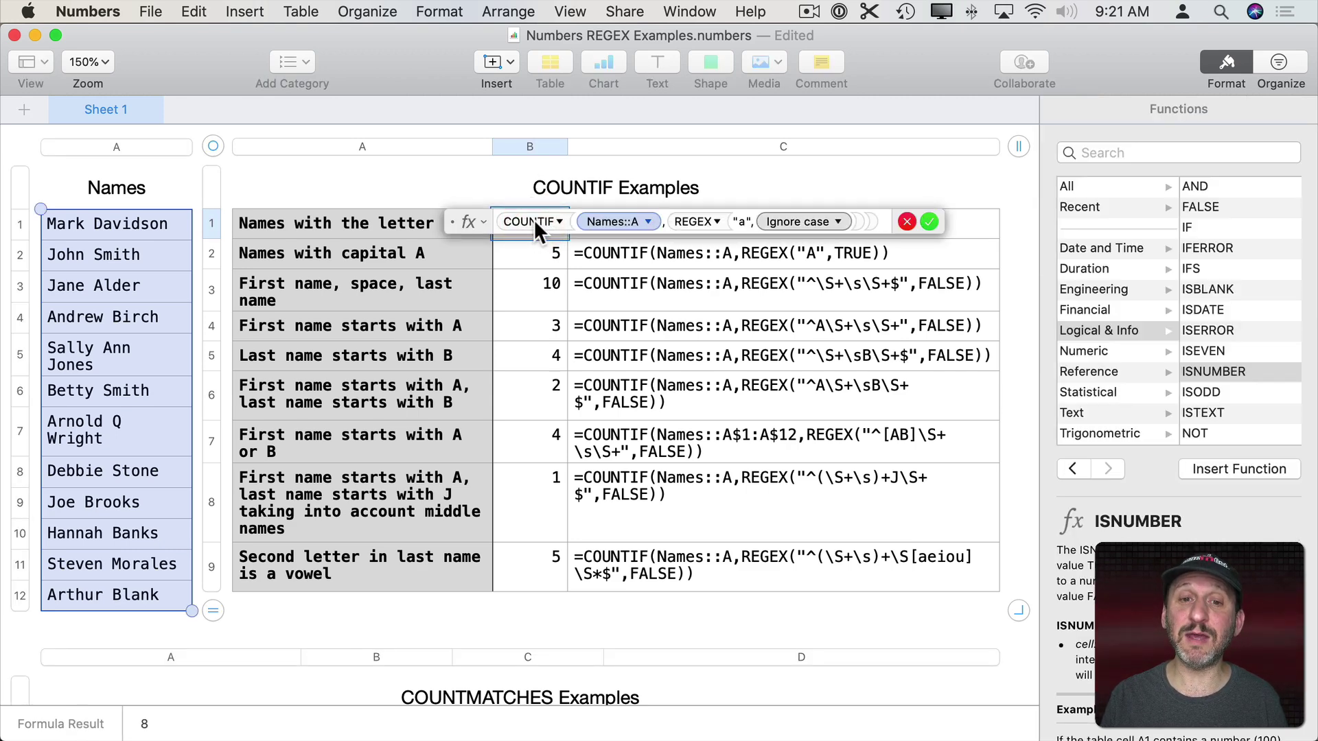
# Review the Names range and REGEX("a") tokens, keep Ignore case, and confirm the formula returning 8.
pyautogui.click(607, 220)
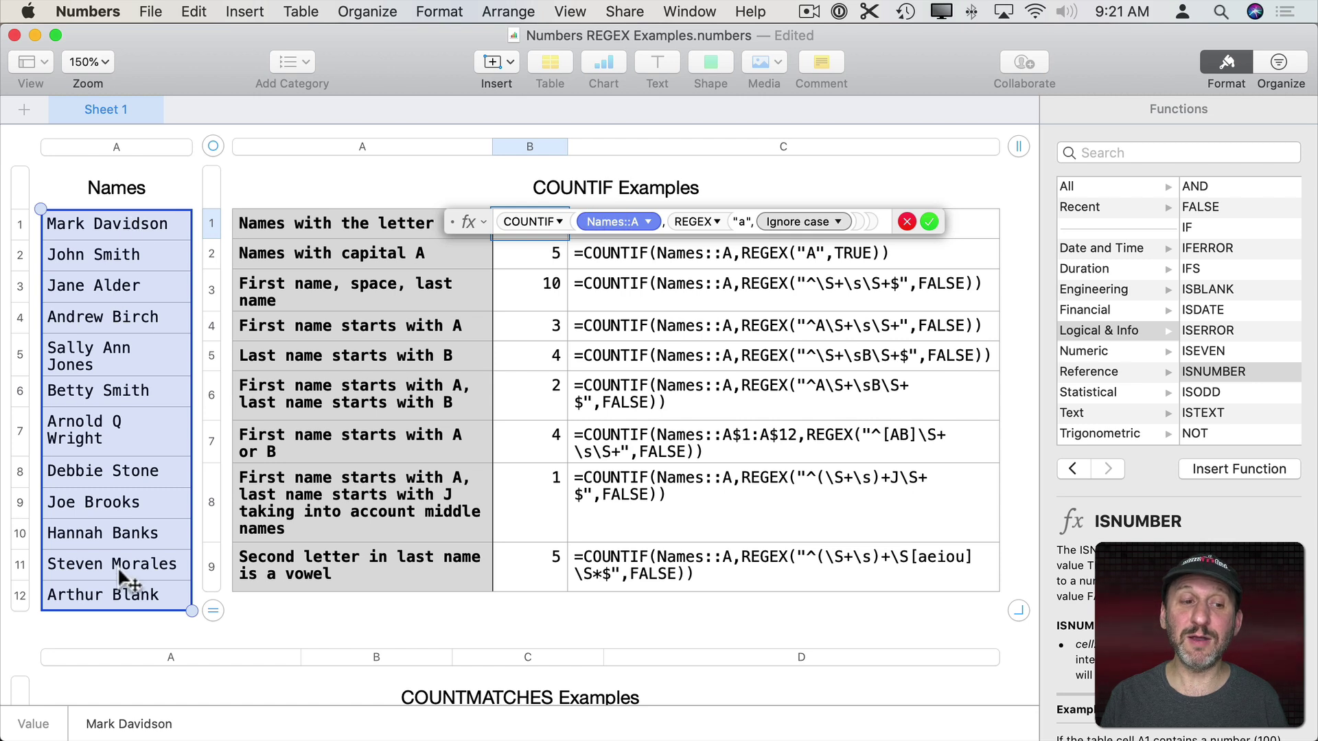
pyautogui.click(693, 221)
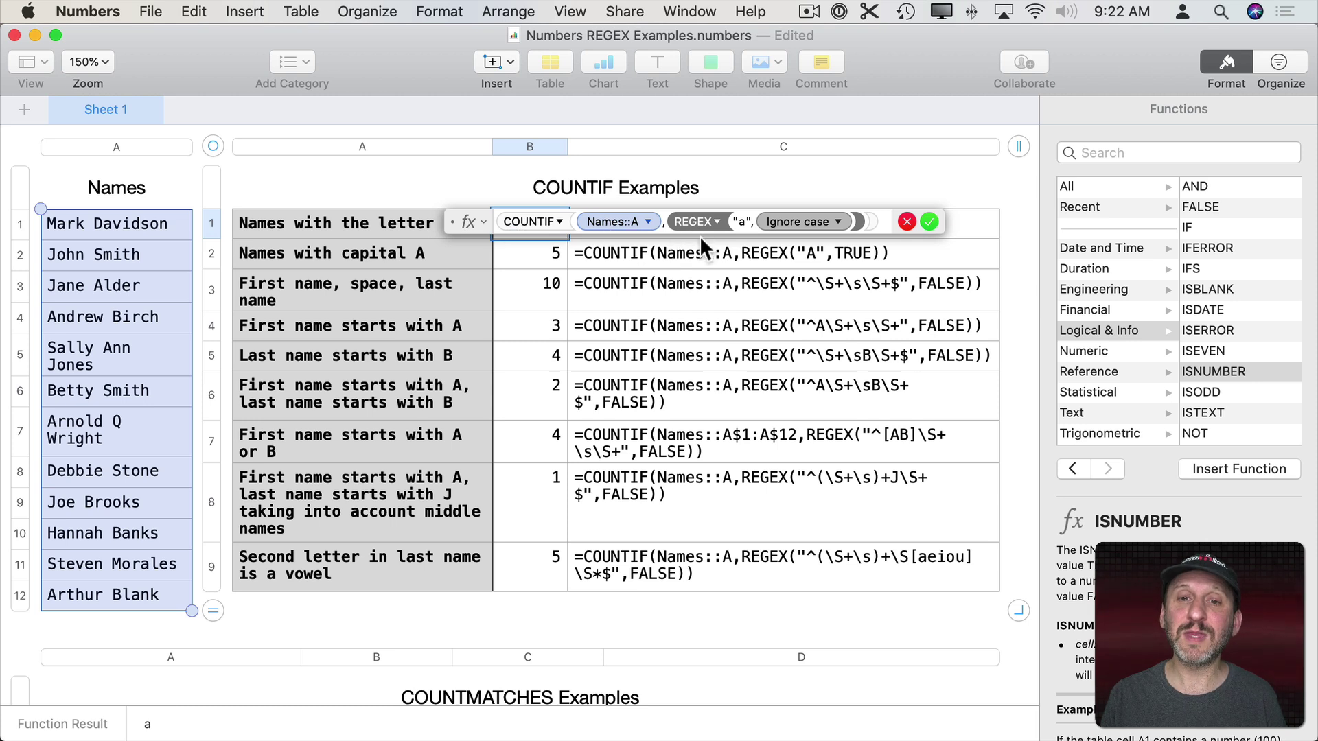
pyautogui.doubleClick(741, 222)
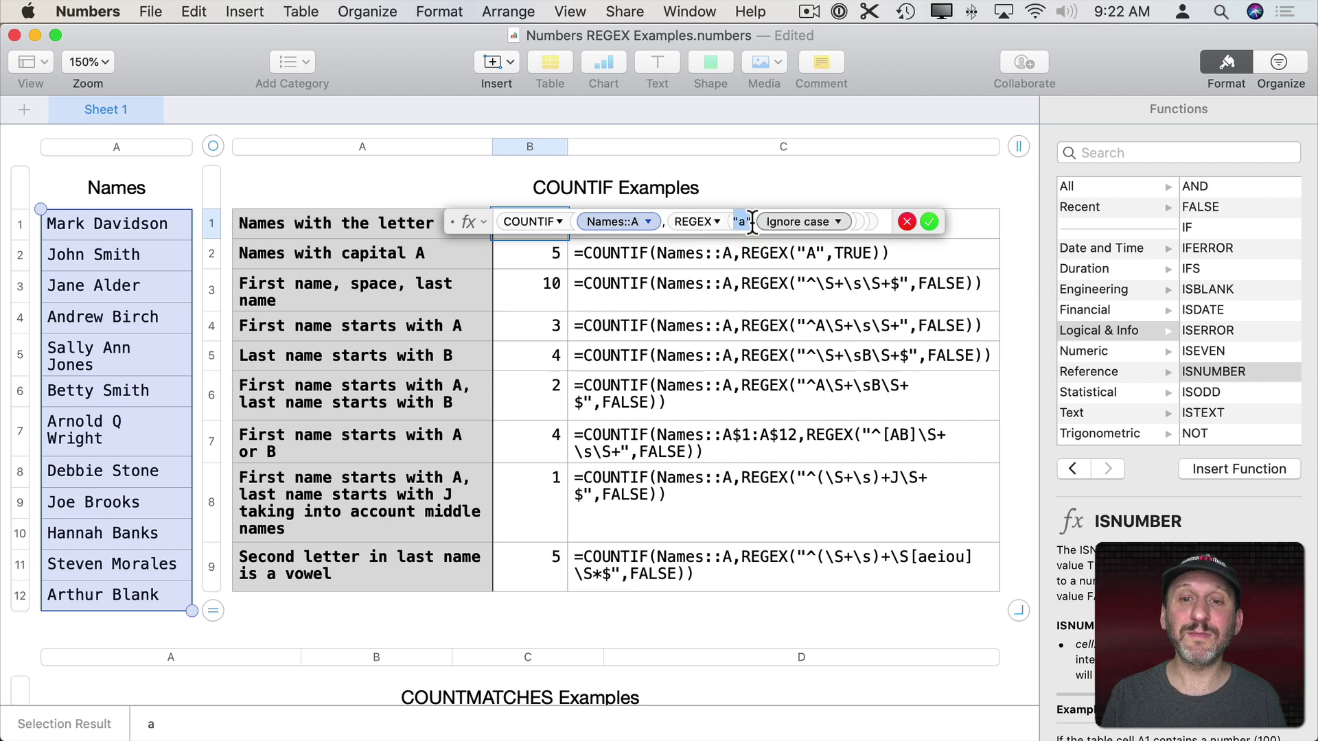
pyautogui.click(838, 220)
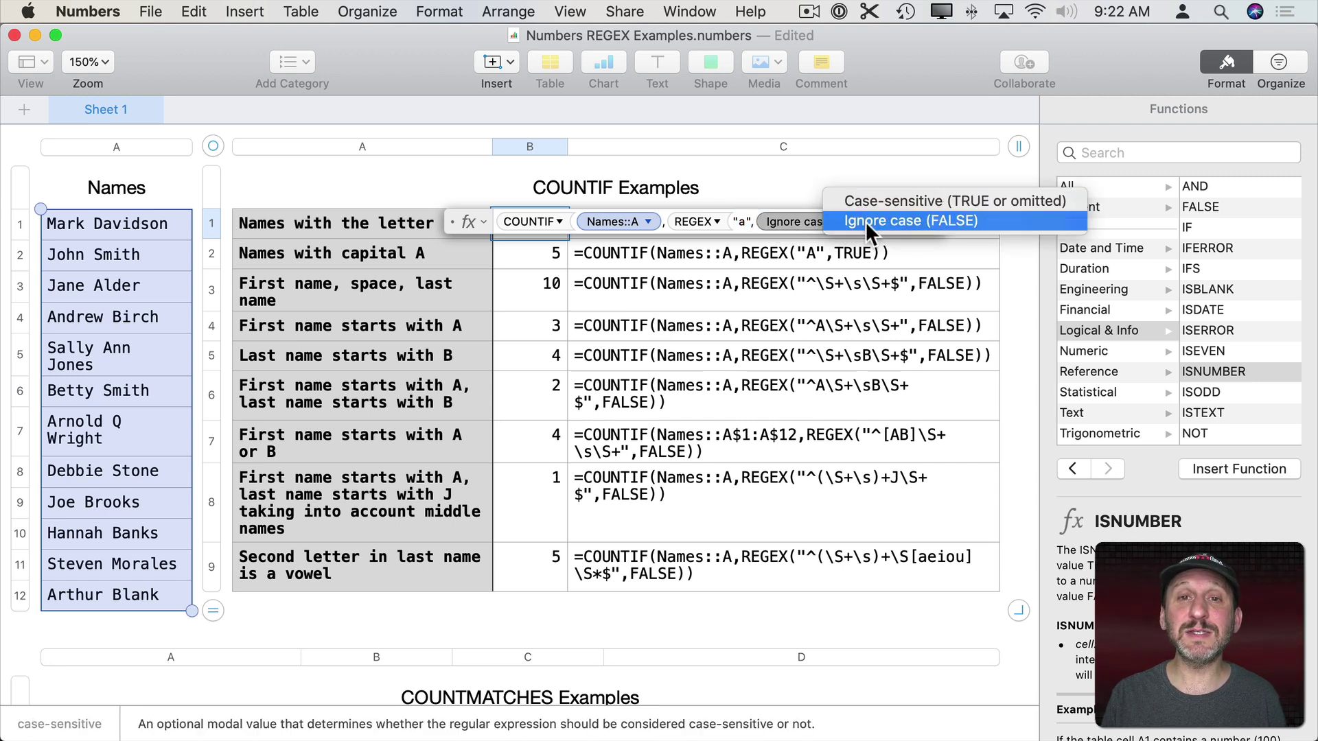
pyautogui.click(796, 216)
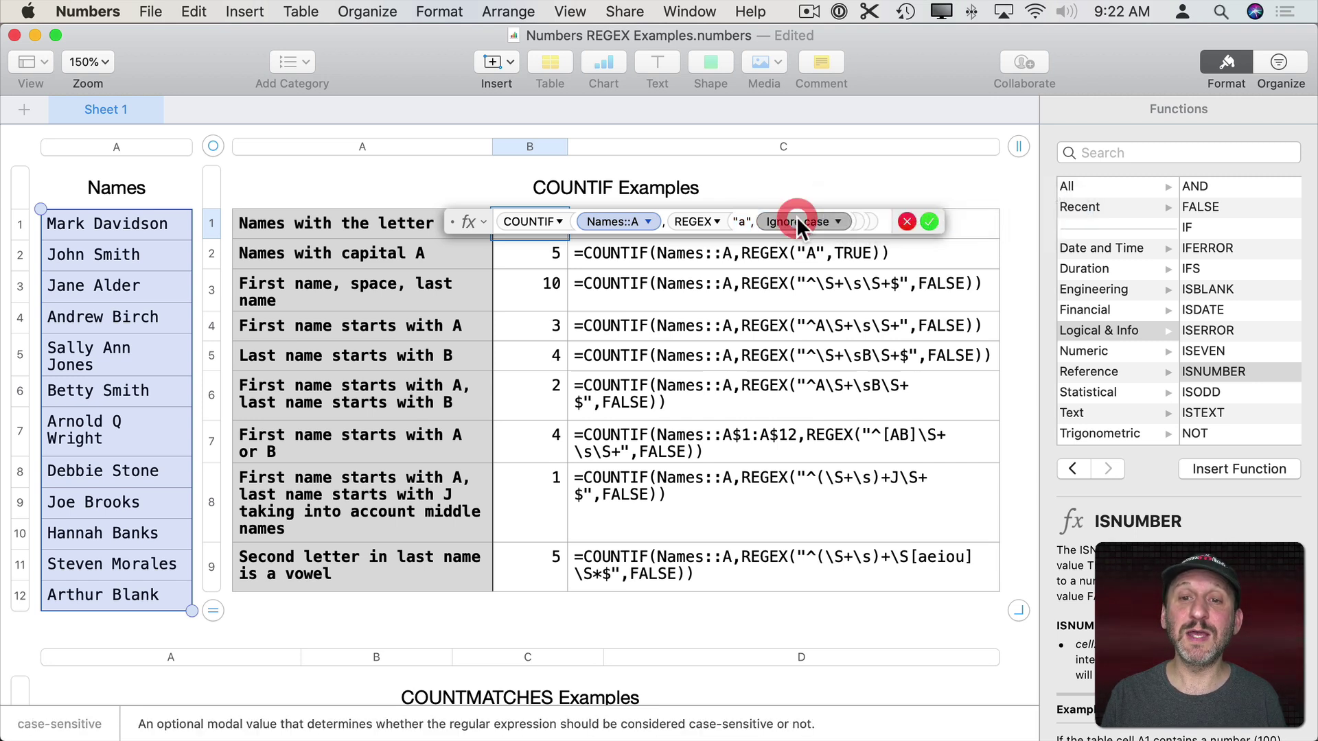
pyautogui.click(928, 221)
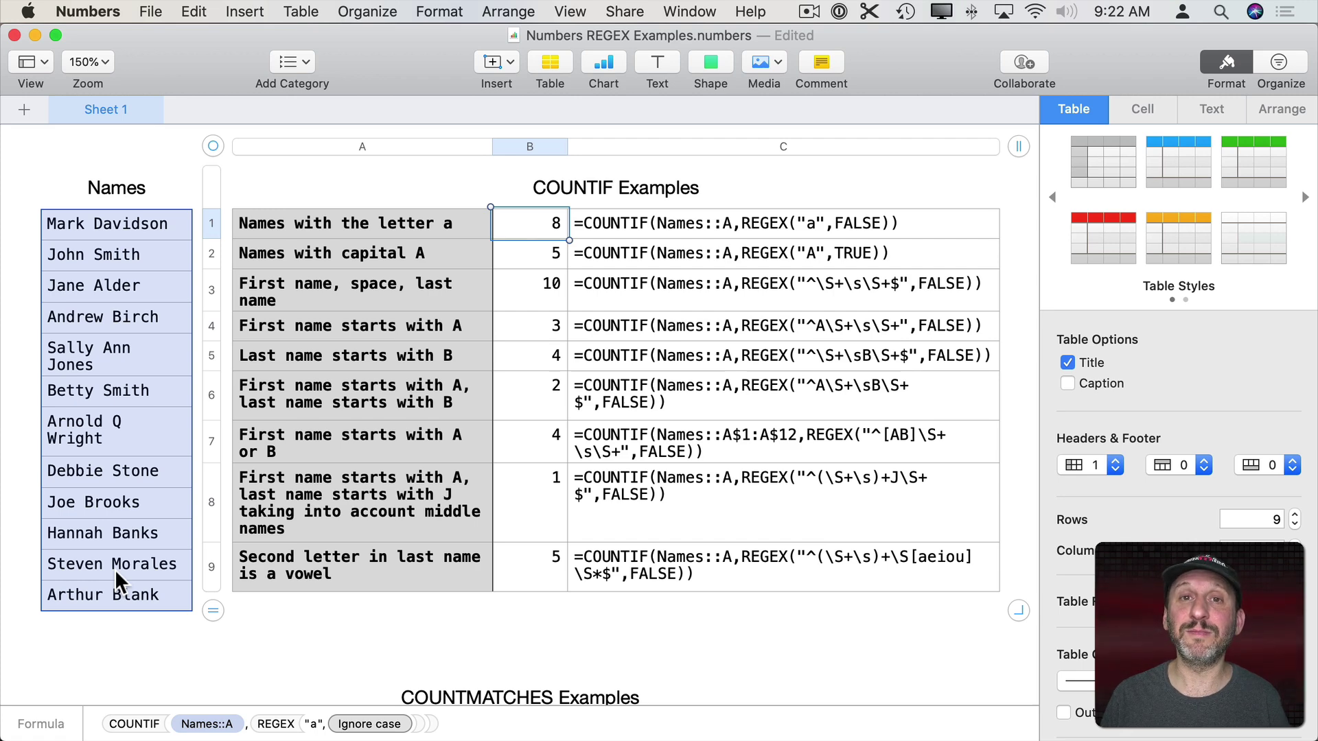
pyautogui.click(545, 251)
pyautogui.click(545, 251)
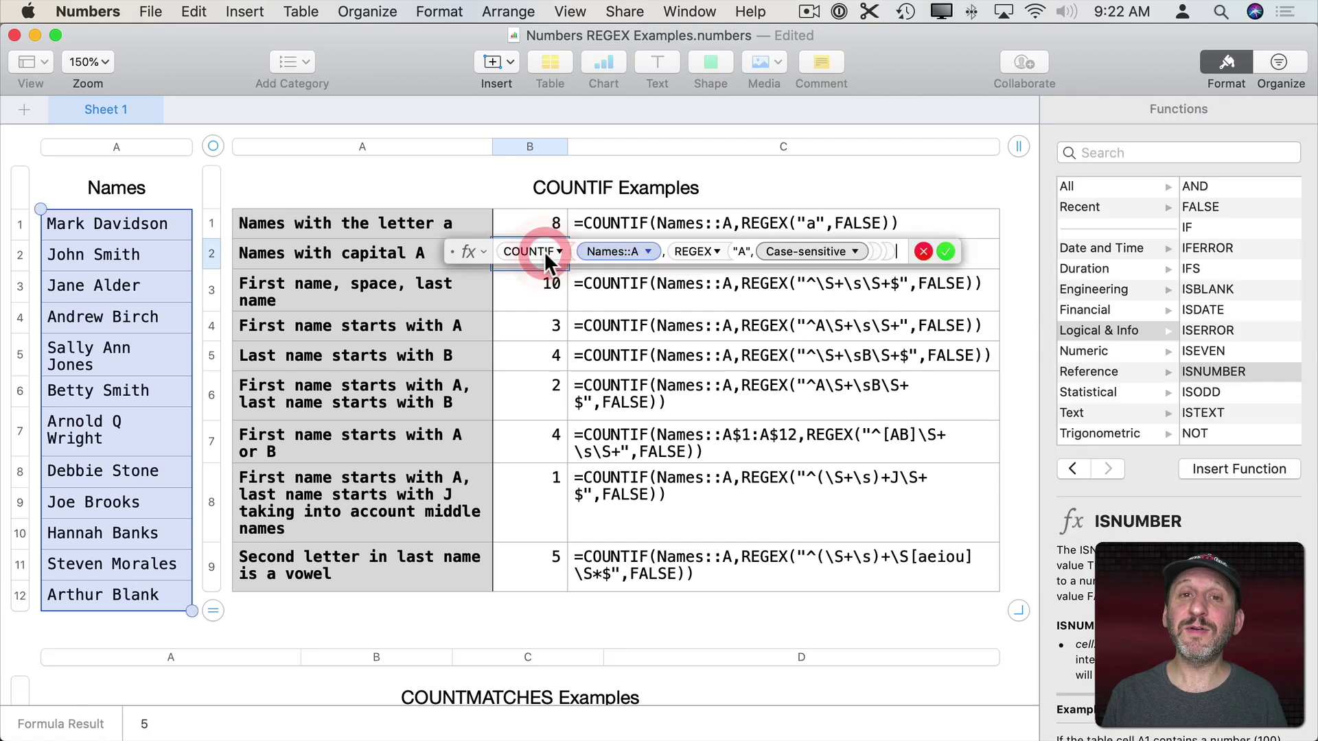
pyautogui.click(854, 251)
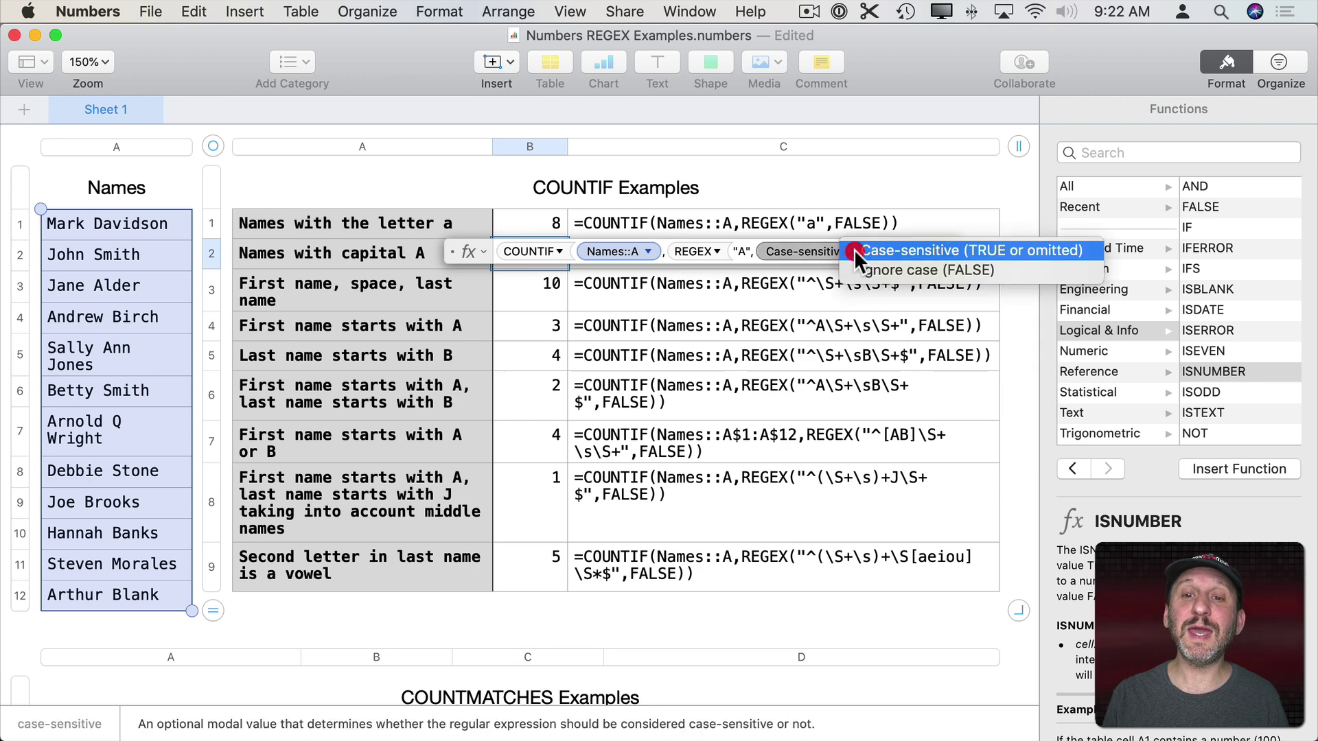
pyautogui.click(818, 251)
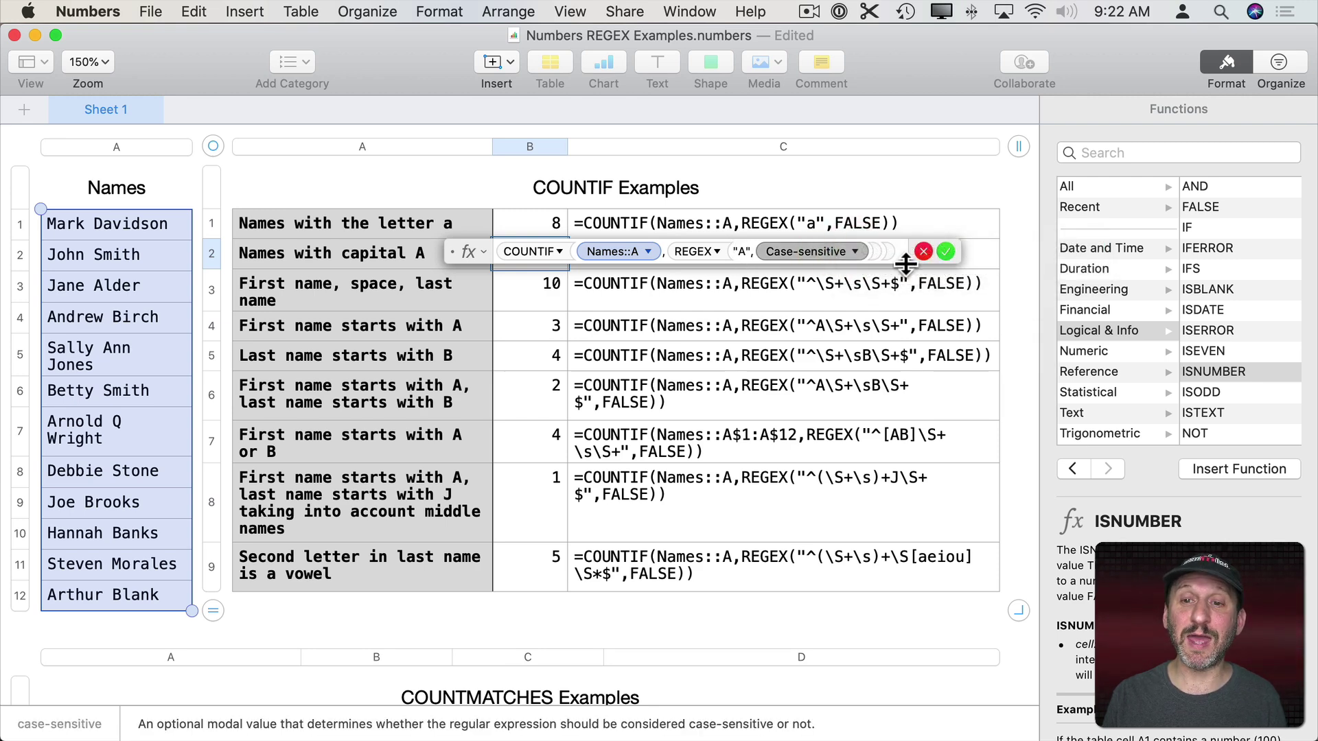
pyautogui.click(946, 252)
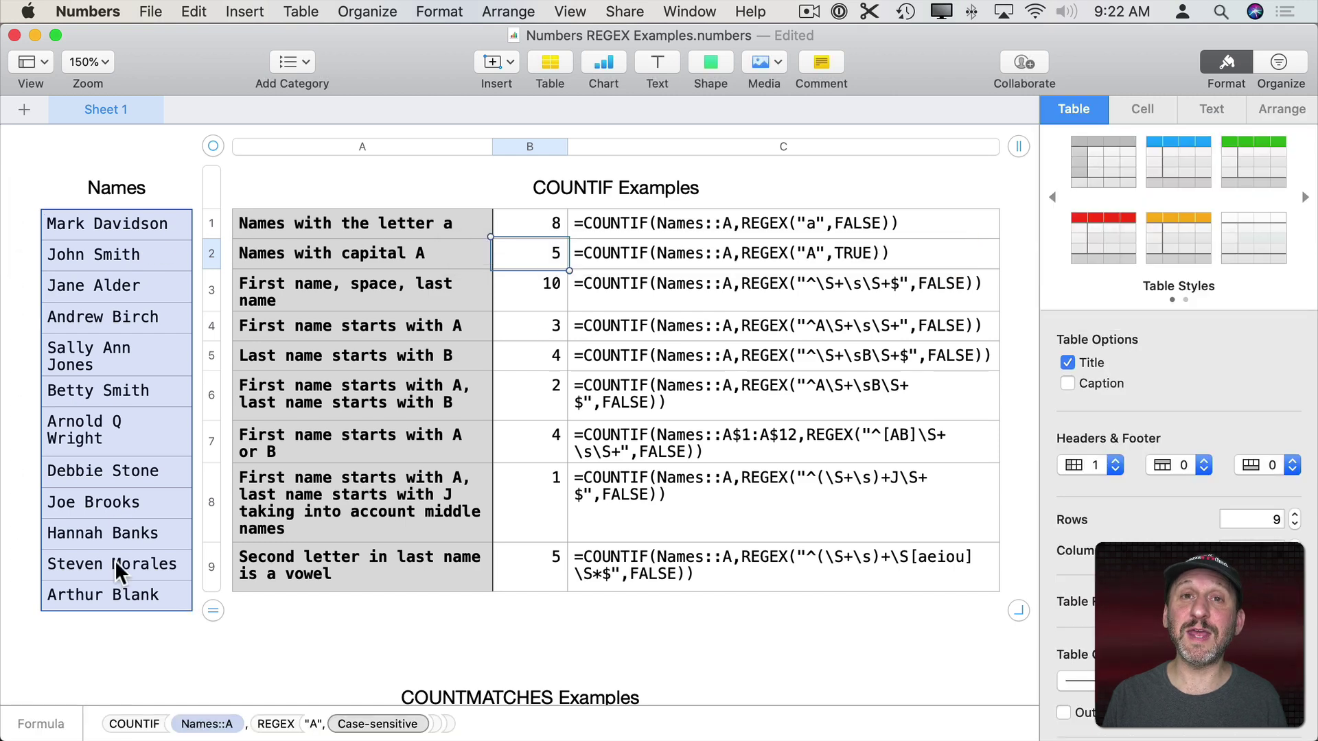
pyautogui.click(546, 254)
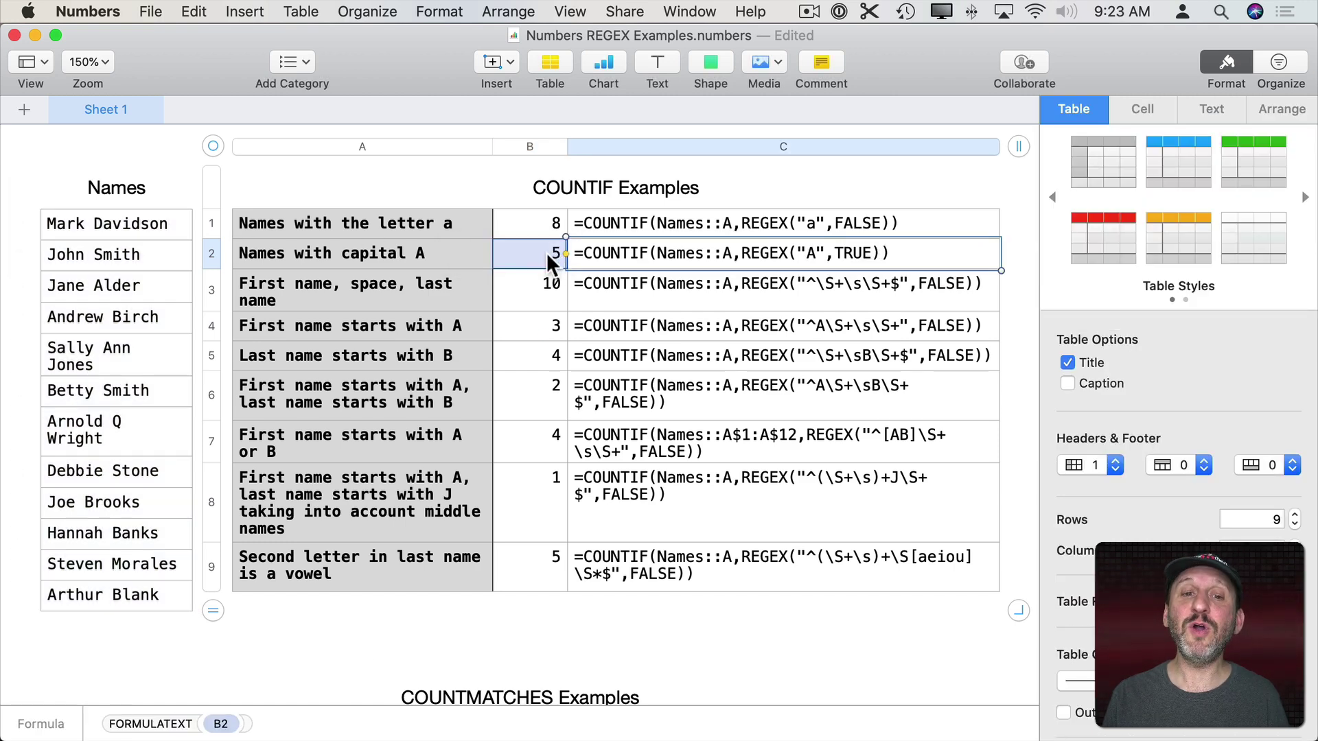
pyautogui.click(648, 254)
pyautogui.doubleClick(648, 253)
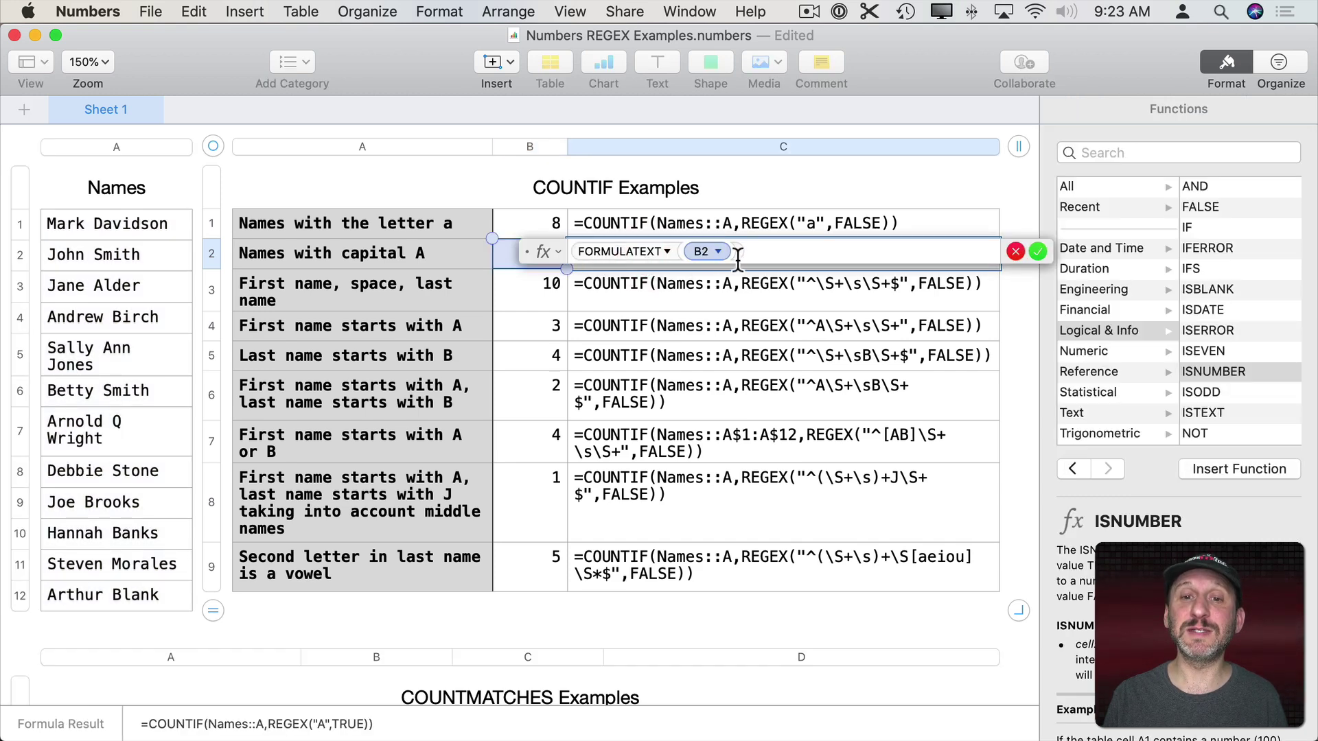
pyautogui.click(1037, 252)
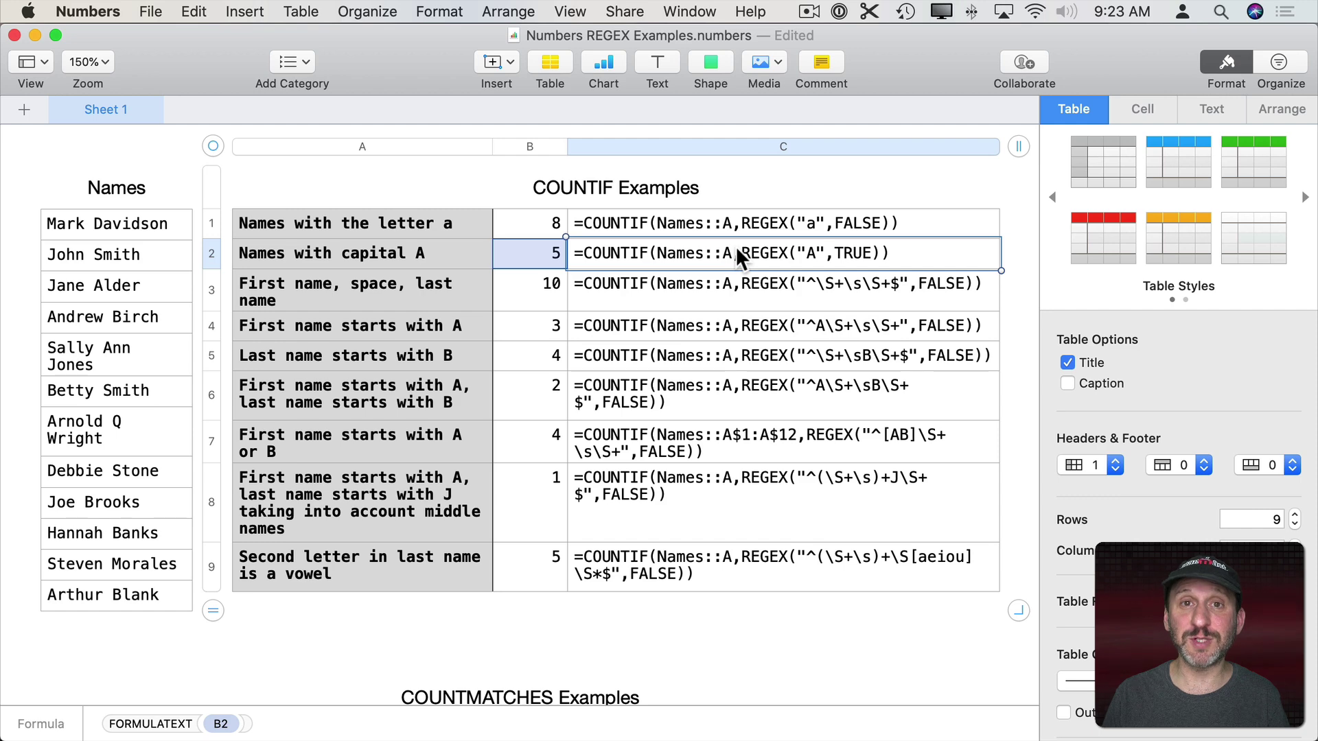
pyautogui.click(539, 282)
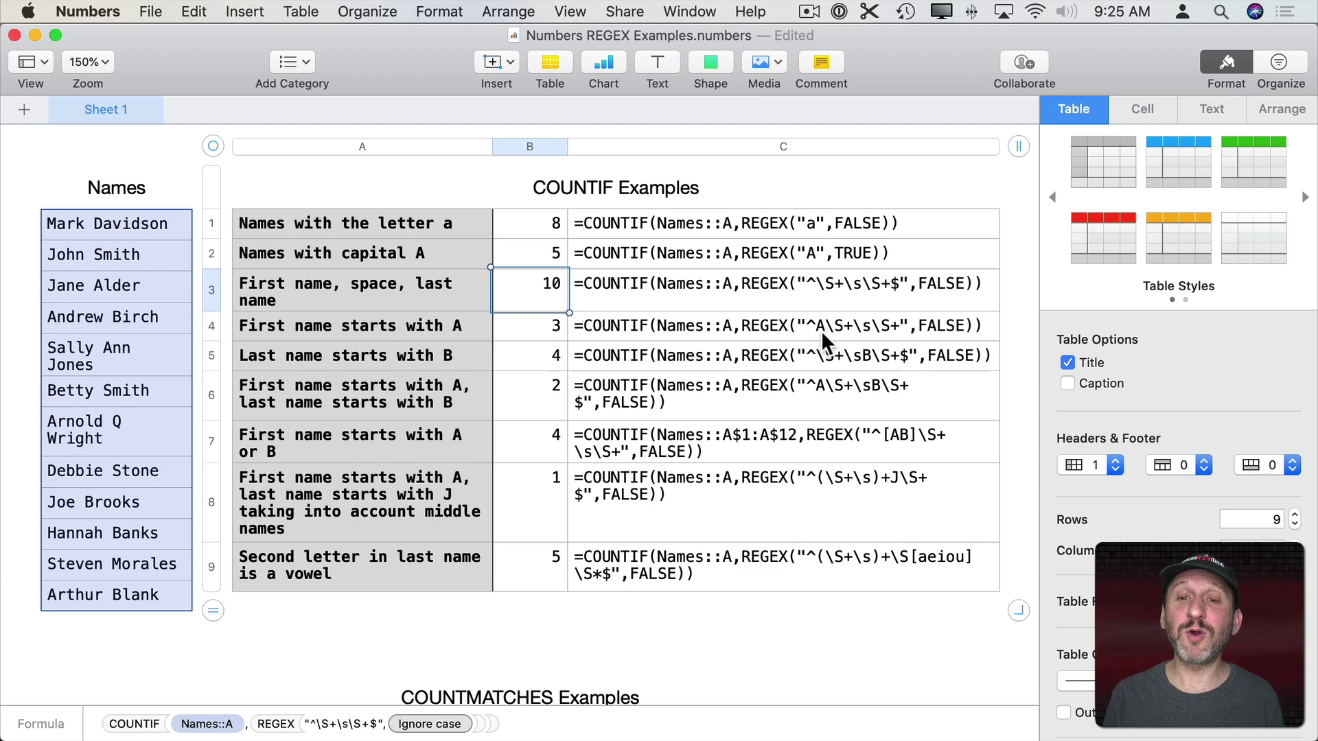
# Change B4's first-name-starts-with-A pattern from \S+ to \S*, still counting 3.
pyautogui.click(536, 322)
pyautogui.click(537, 322)
pyautogui.click(770, 324)
pyautogui.press('BackSpace')
pyautogui.write('*')
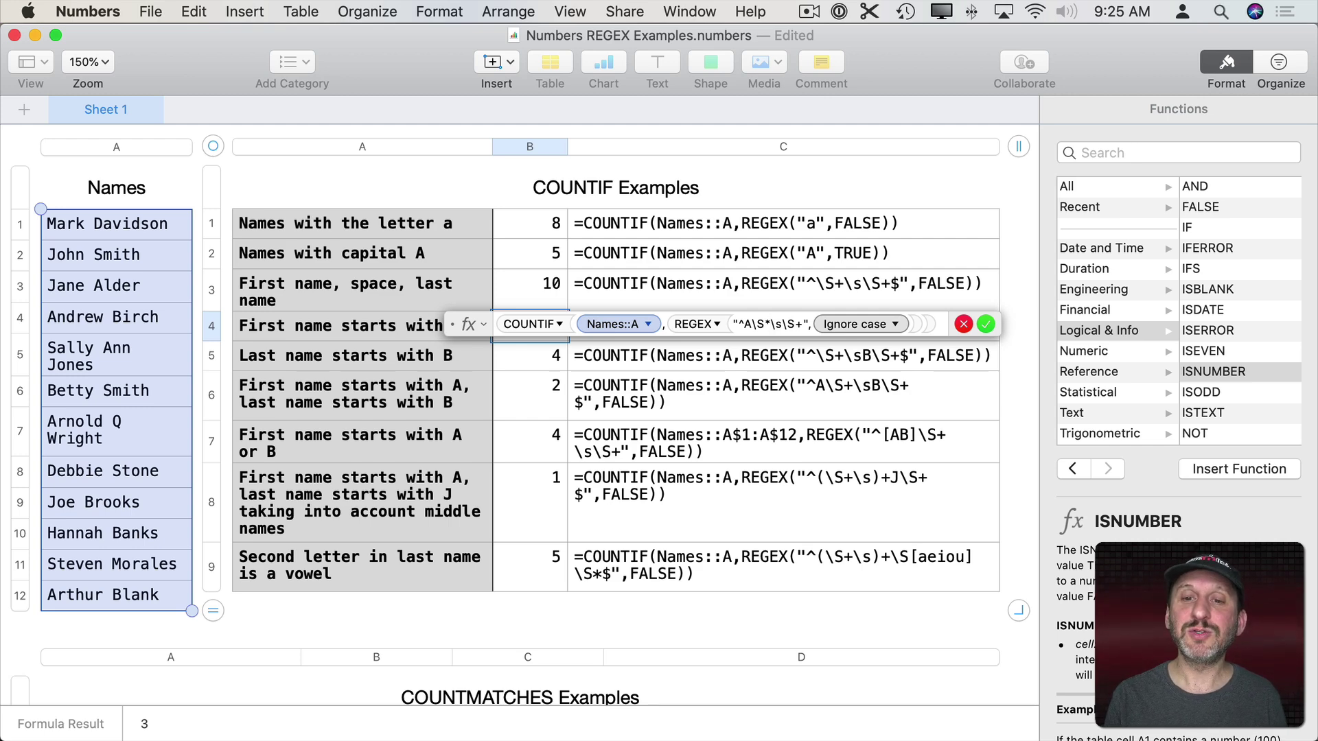
pyautogui.press('Return')
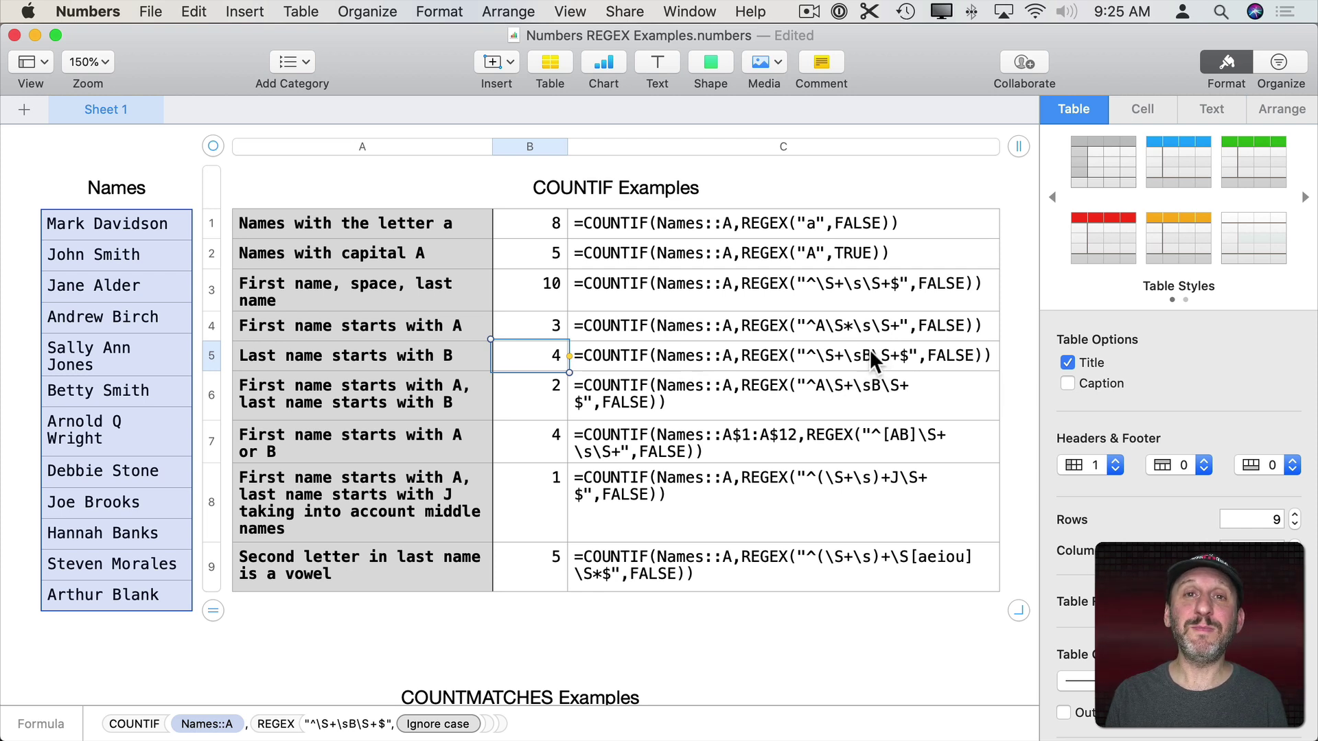
# Change the final \S+ to \S* in B5's last-name-starts-with-B pattern, still counting 4.
pyautogui.doubleClick(546, 346)
pyautogui.click(802, 353)
pyautogui.press('BackSpace')
pyautogui.write('*')
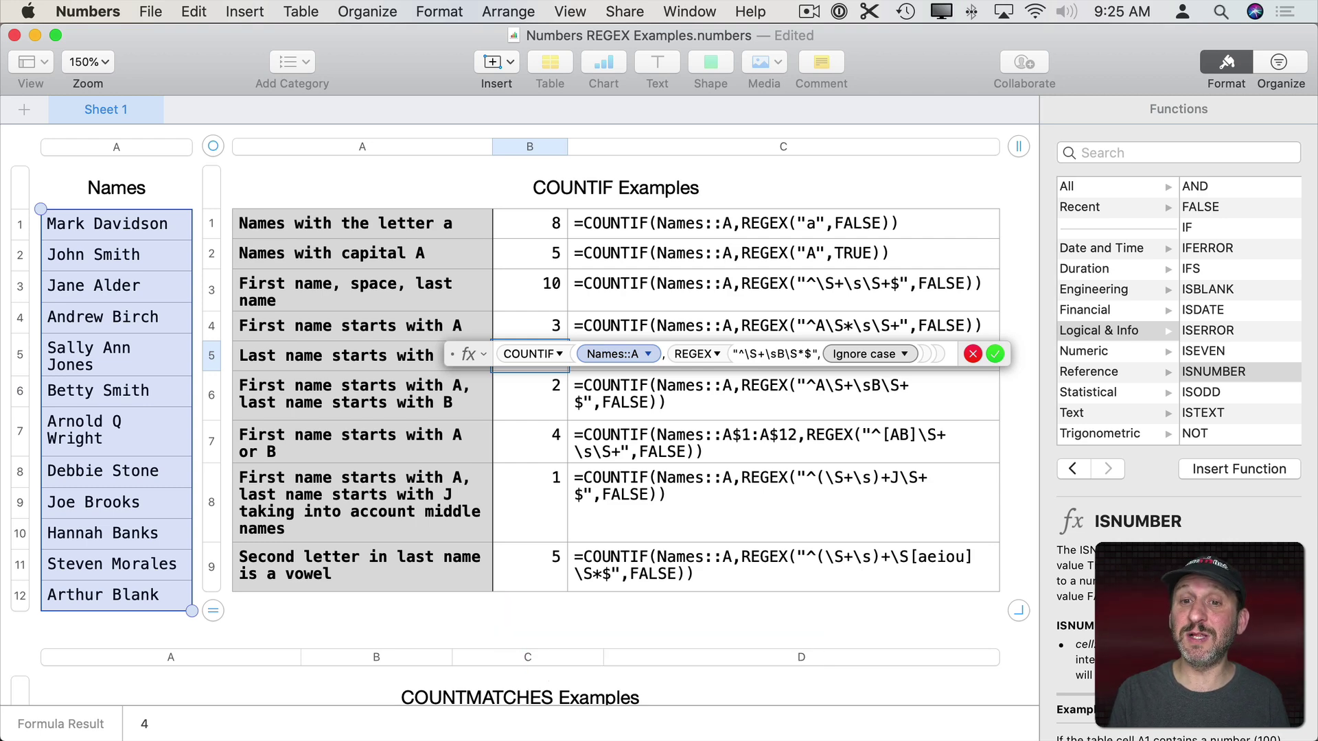
pyautogui.press('Return')
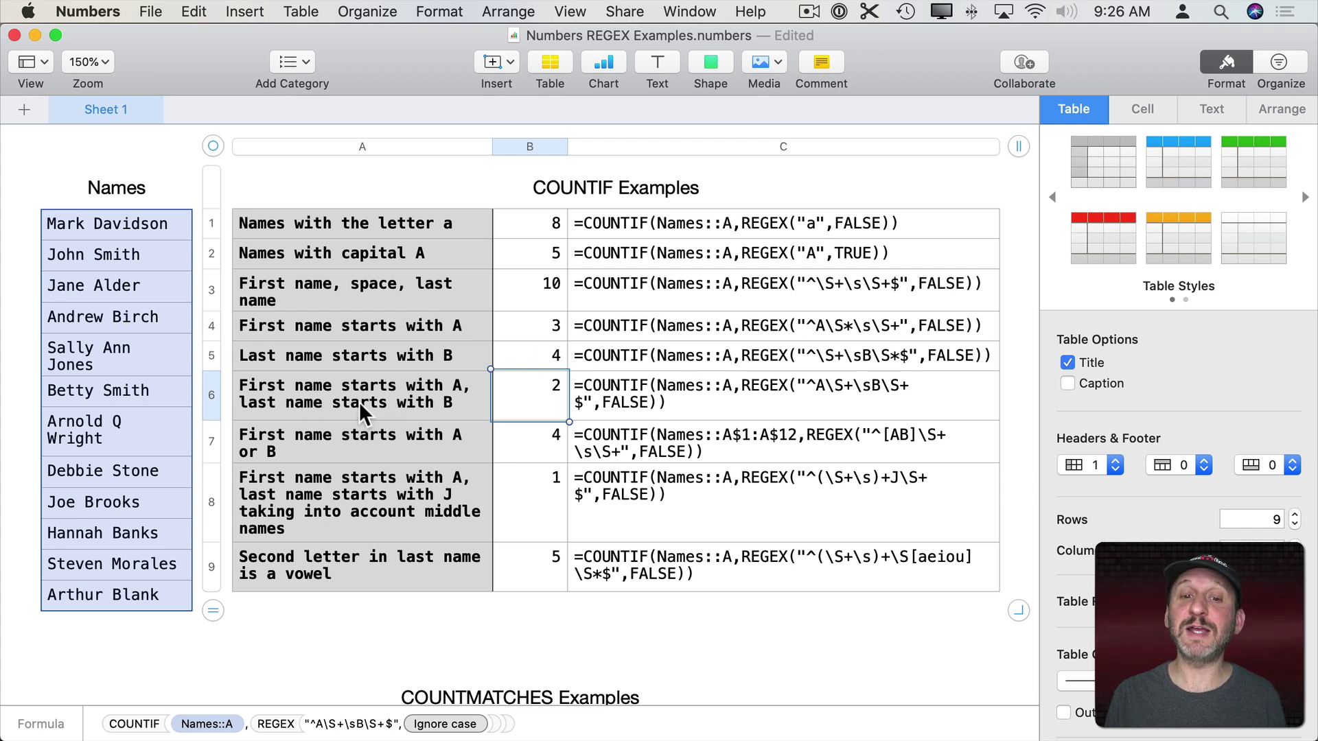
# Edit B6's REGEX to ^A\S*\sB\S*$, changing both quantifiers to \S*.
pyautogui.doubleClick(537, 398)
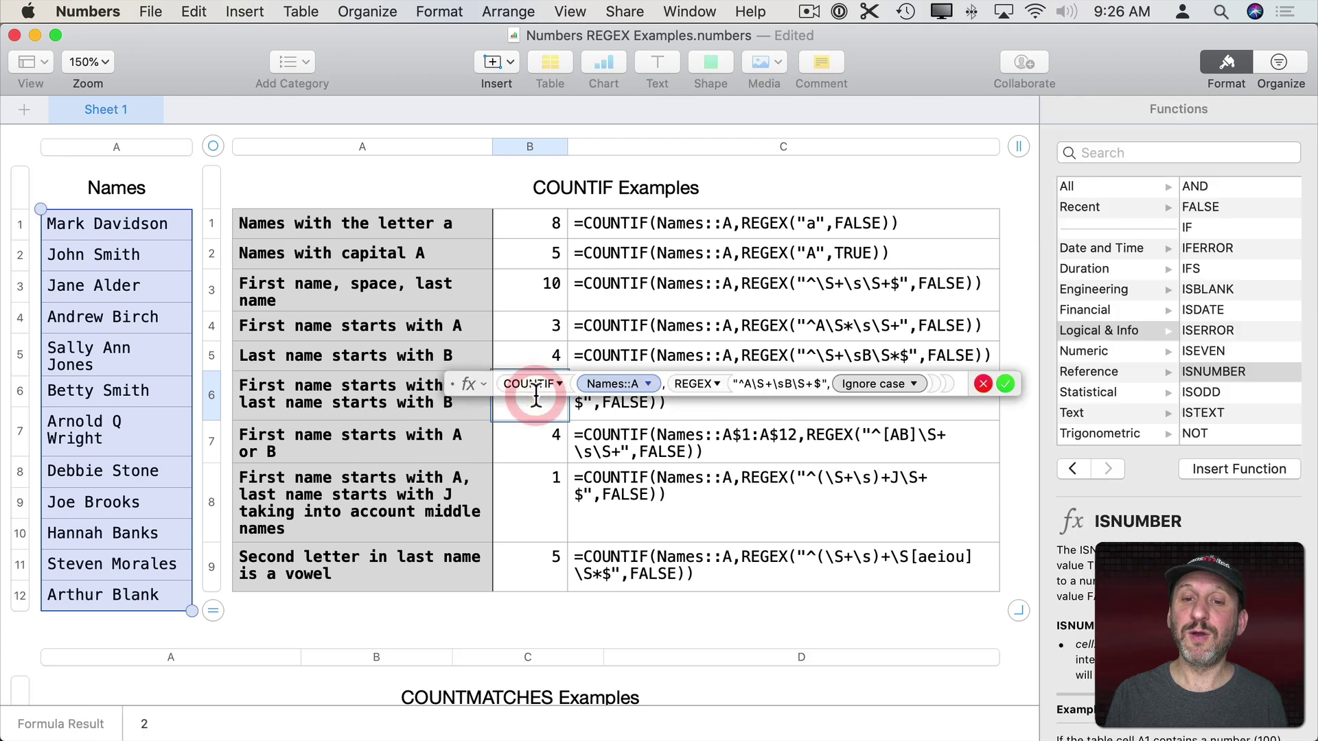
pyautogui.click(768, 384)
pyautogui.write('*')
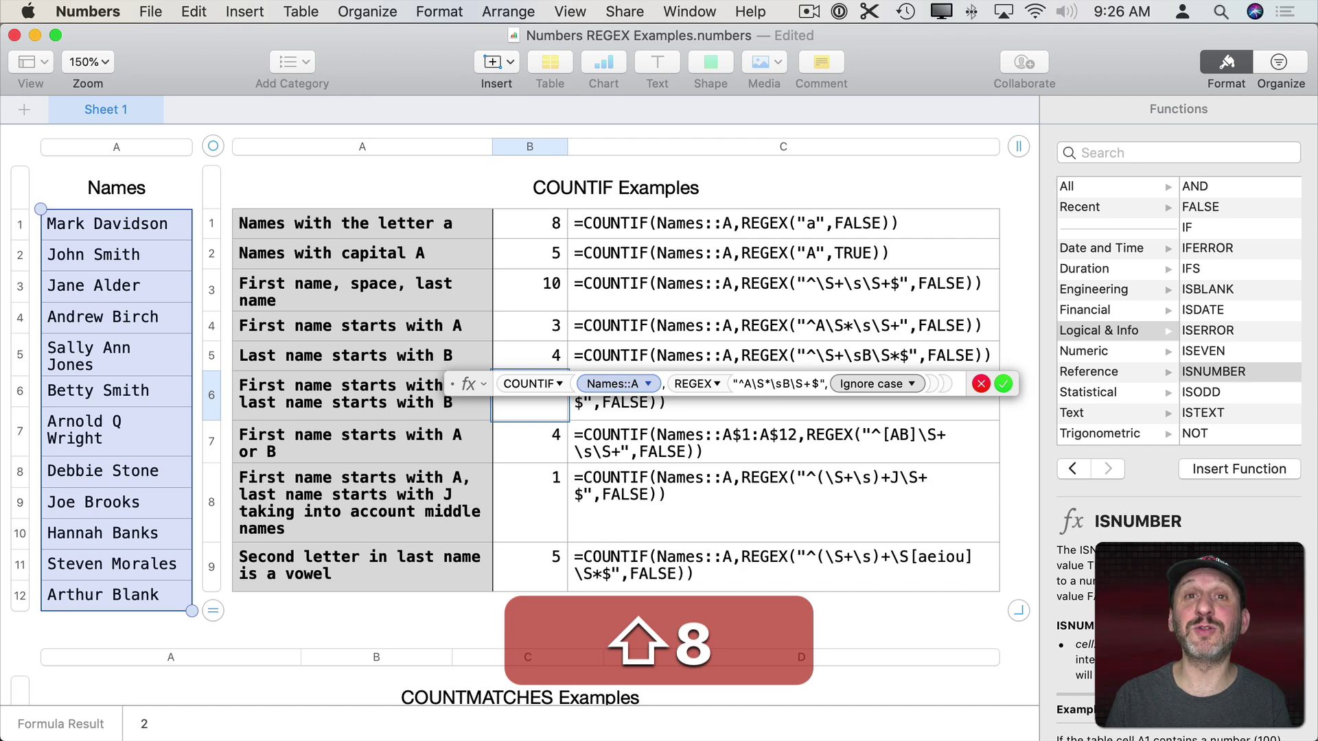
pyautogui.press('Right')
pyautogui.press('Right')
pyautogui.press('BackSpace')
pyautogui.write('*')
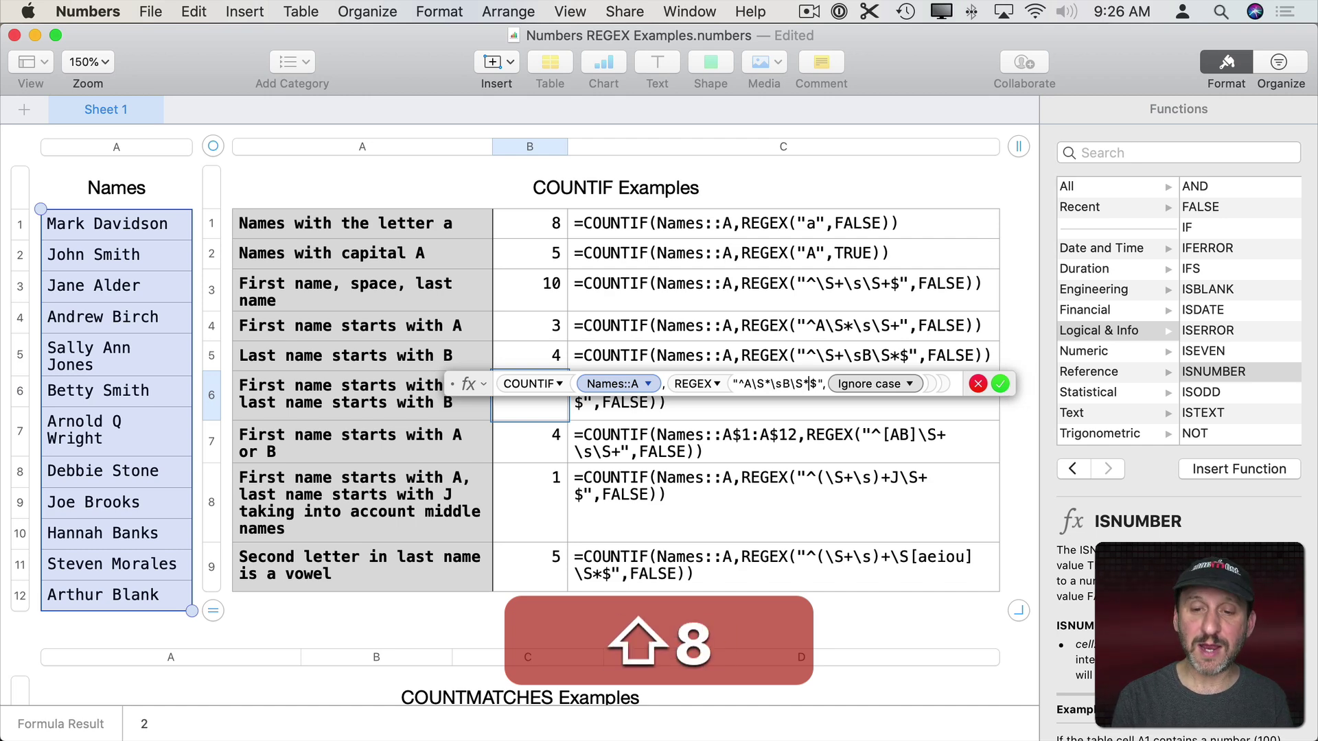
pyautogui.hotkey('shift', 'Return')
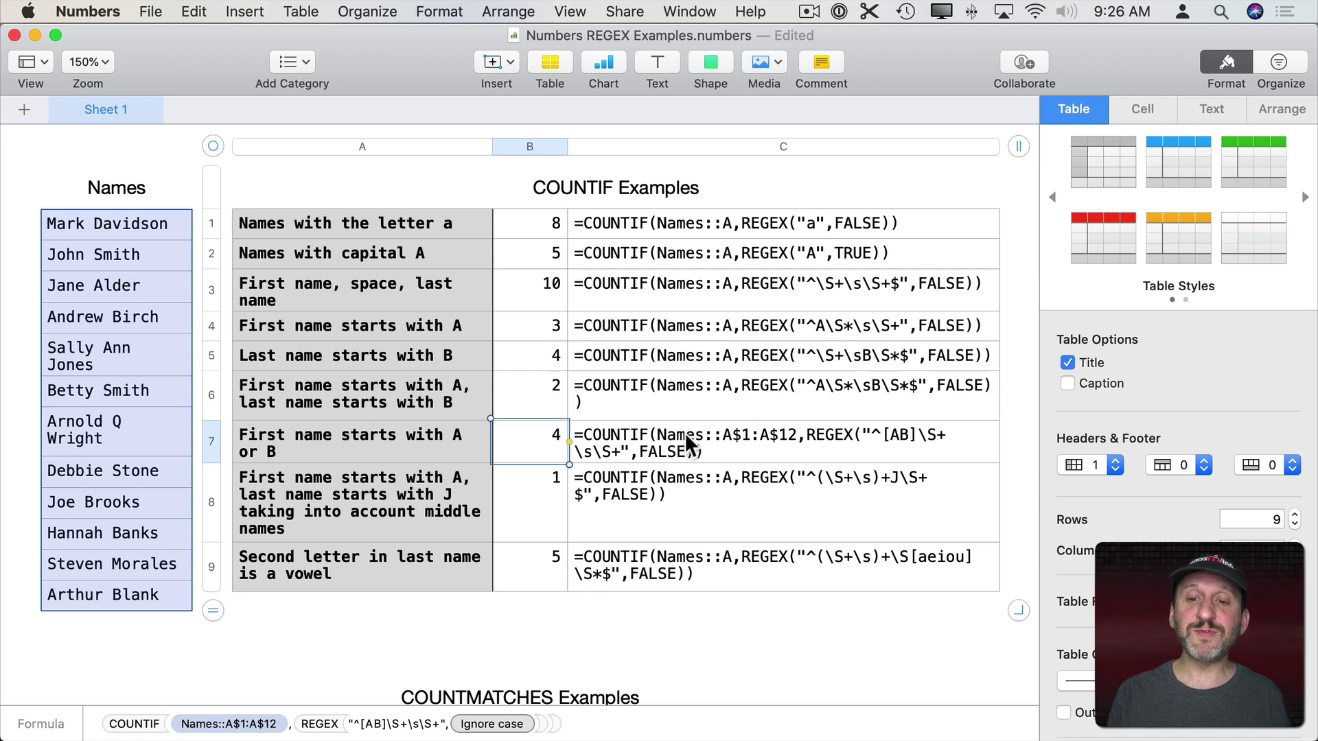
# Change B7's A-or-B pattern to ^[AB]\S*\s\S+, still returning 4 names.
pyautogui.doubleClick(512, 440)
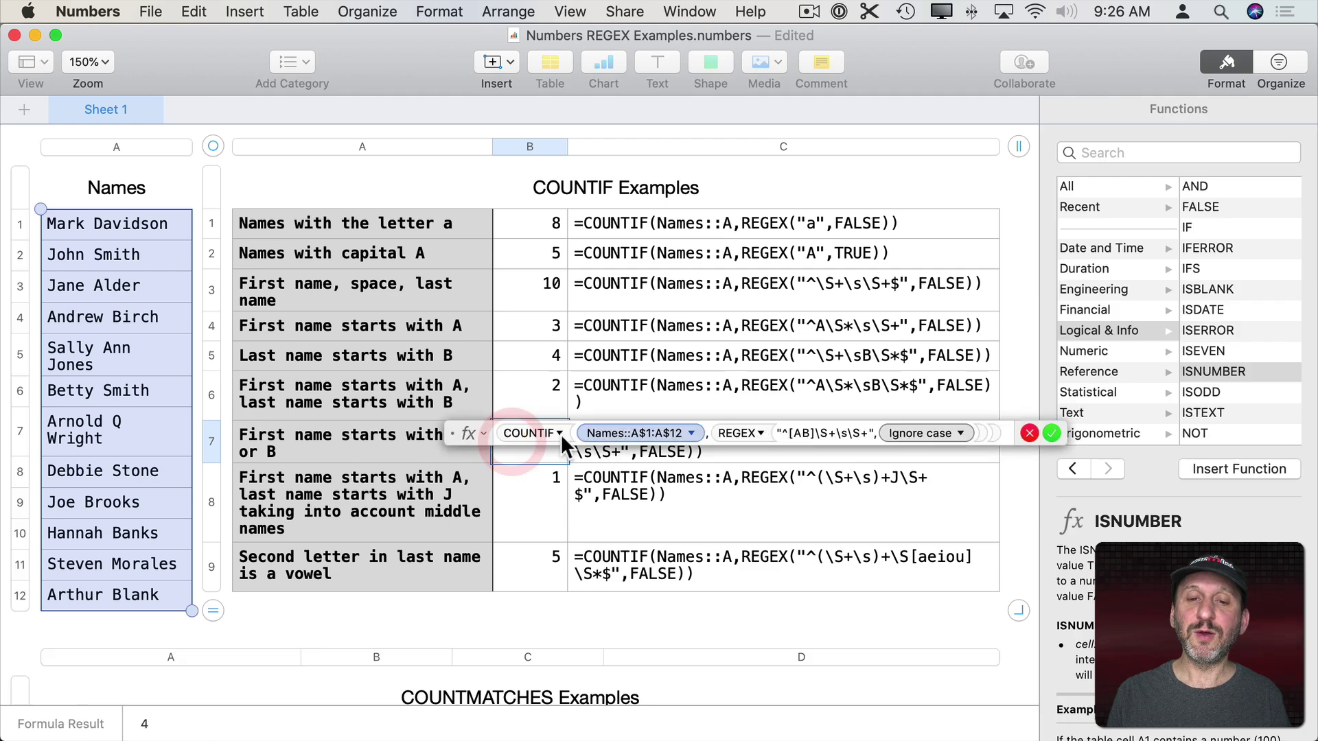
pyautogui.moveTo(788, 434); pyautogui.dragTo(815, 434)
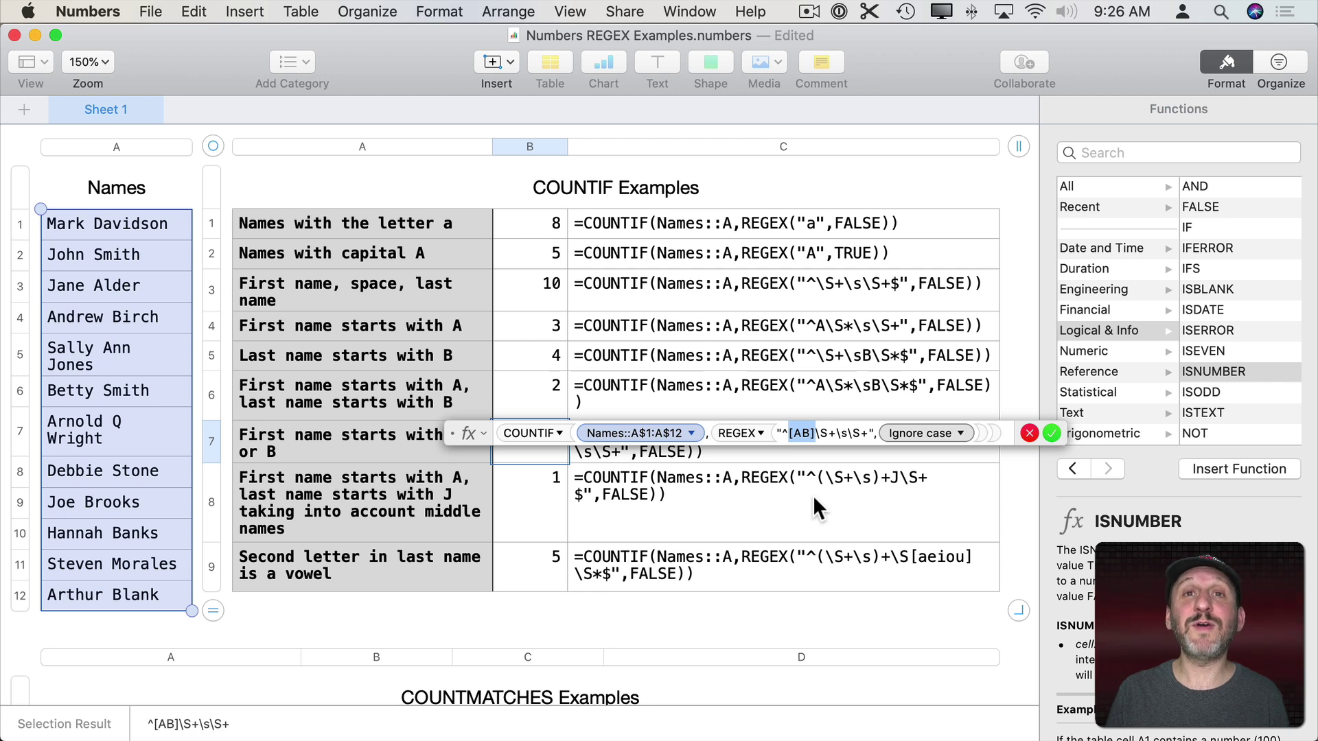
pyautogui.click(827, 433)
pyautogui.write('*')
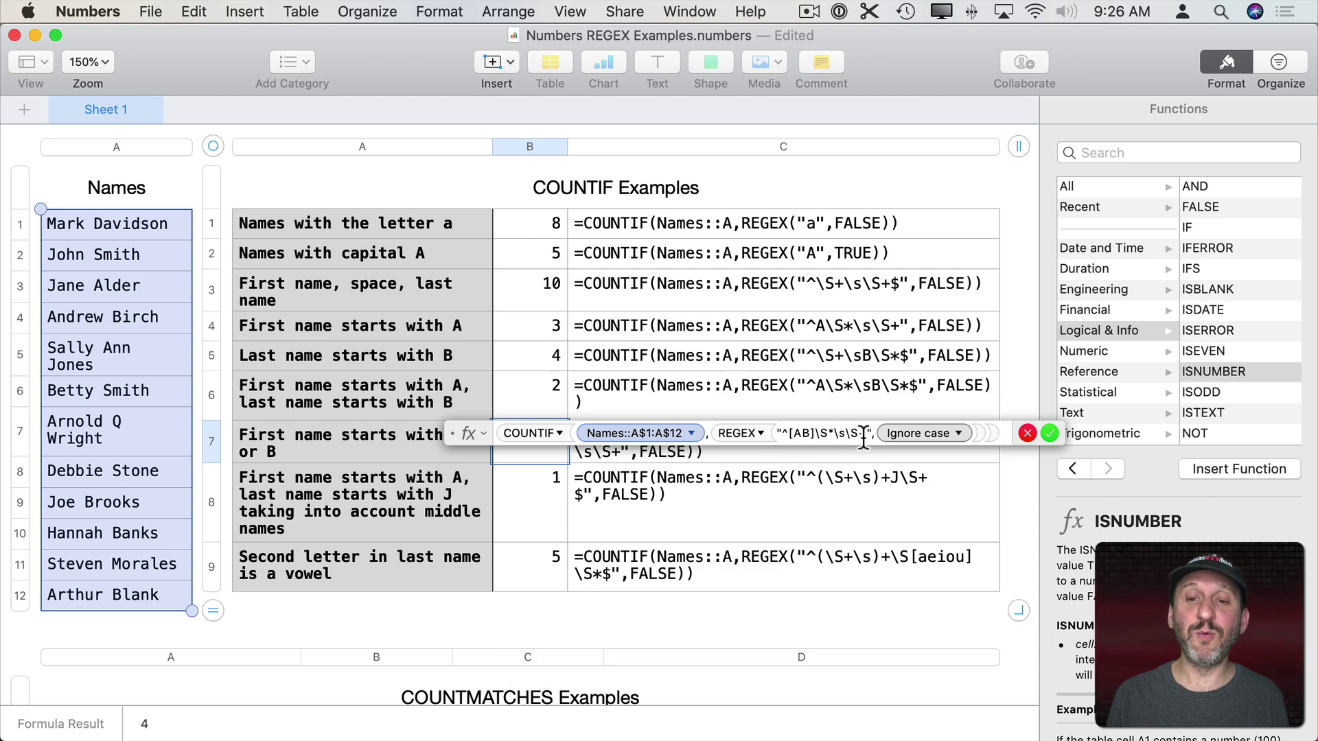
pyautogui.press('Return')
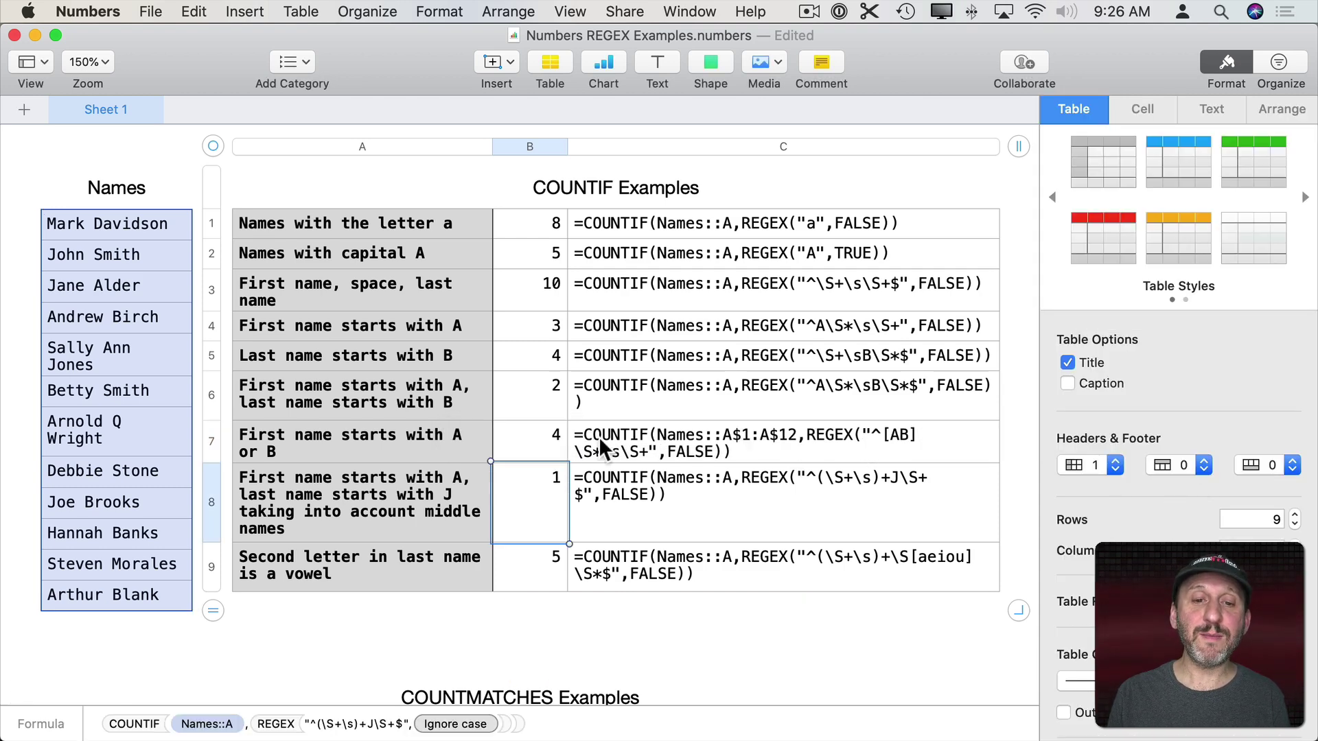
# Replace the + before $ with * in B8's pattern, giving ^(\S+\s)+J\S*$ with result 1.
pyautogui.press('Return')
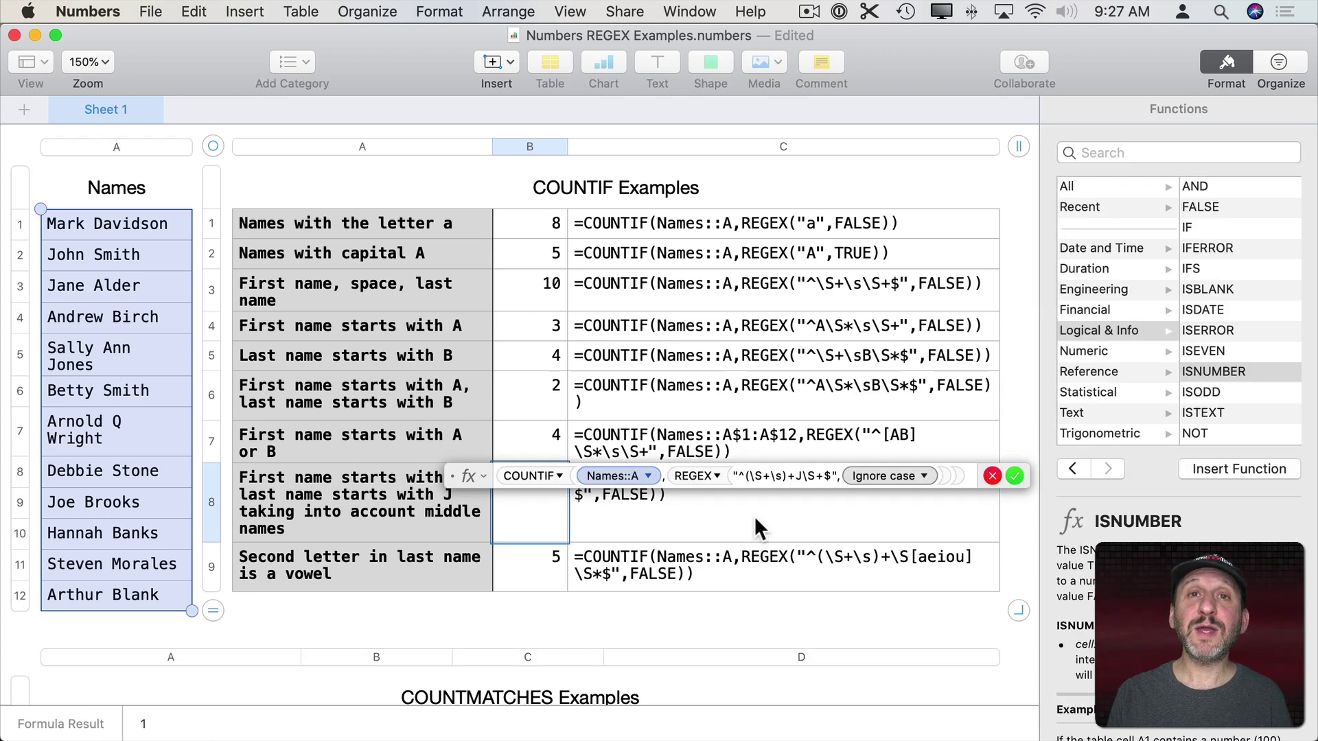
pyautogui.moveTo(743, 476); pyautogui.dragTo(790, 483)
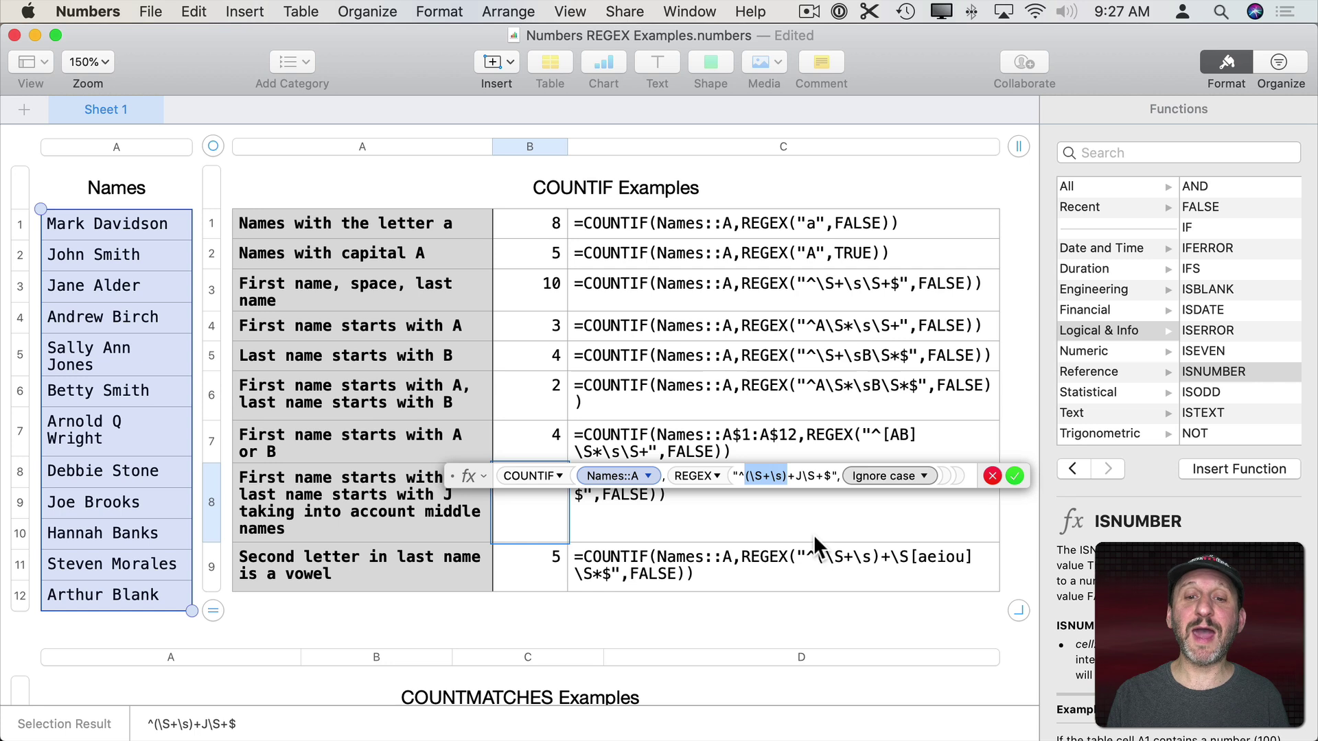
pyautogui.doubleClick(796, 481)
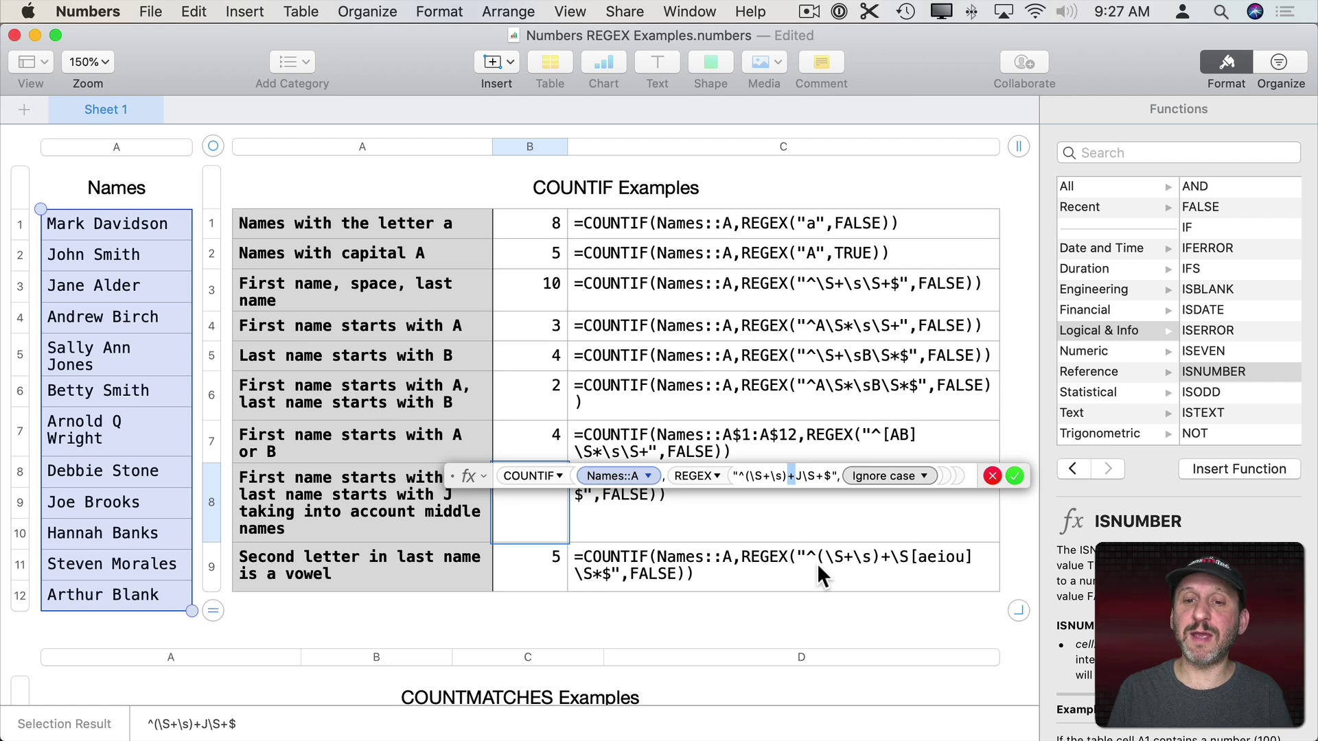
pyautogui.click(796, 480)
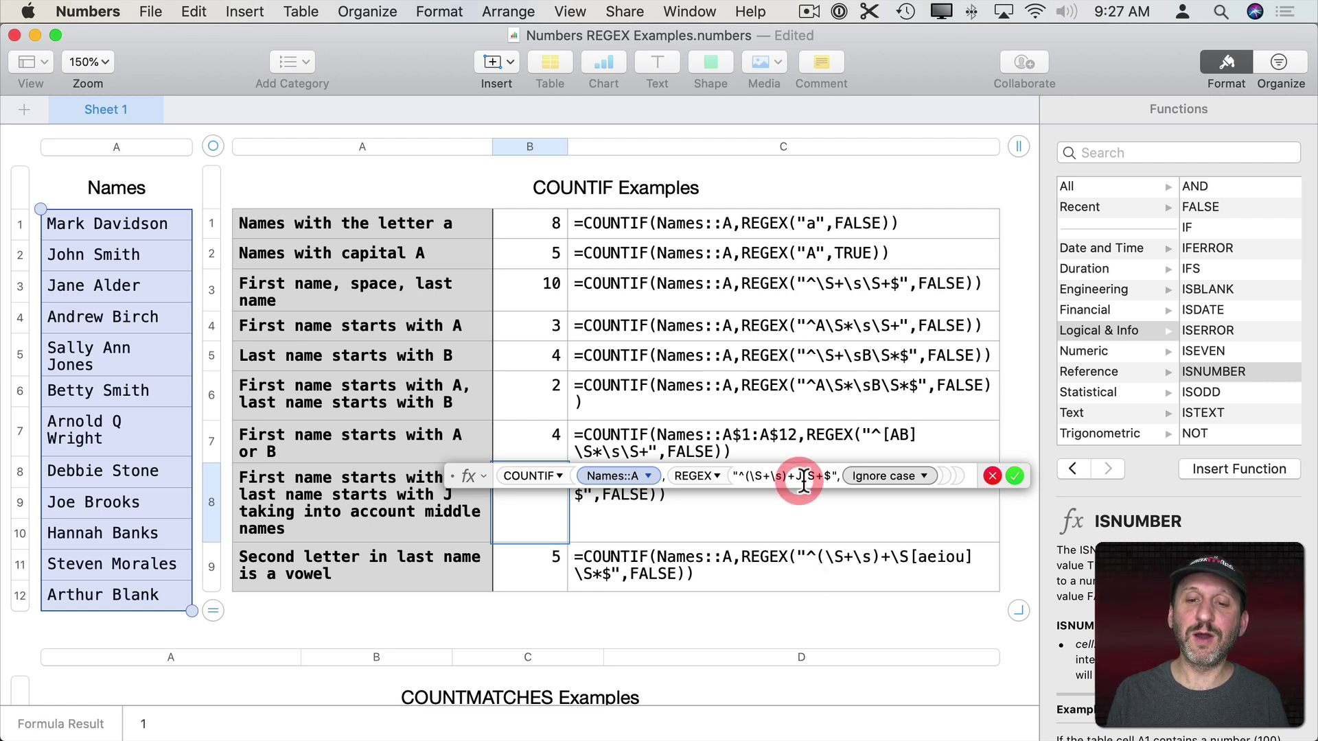
pyautogui.doubleClick(799, 480)
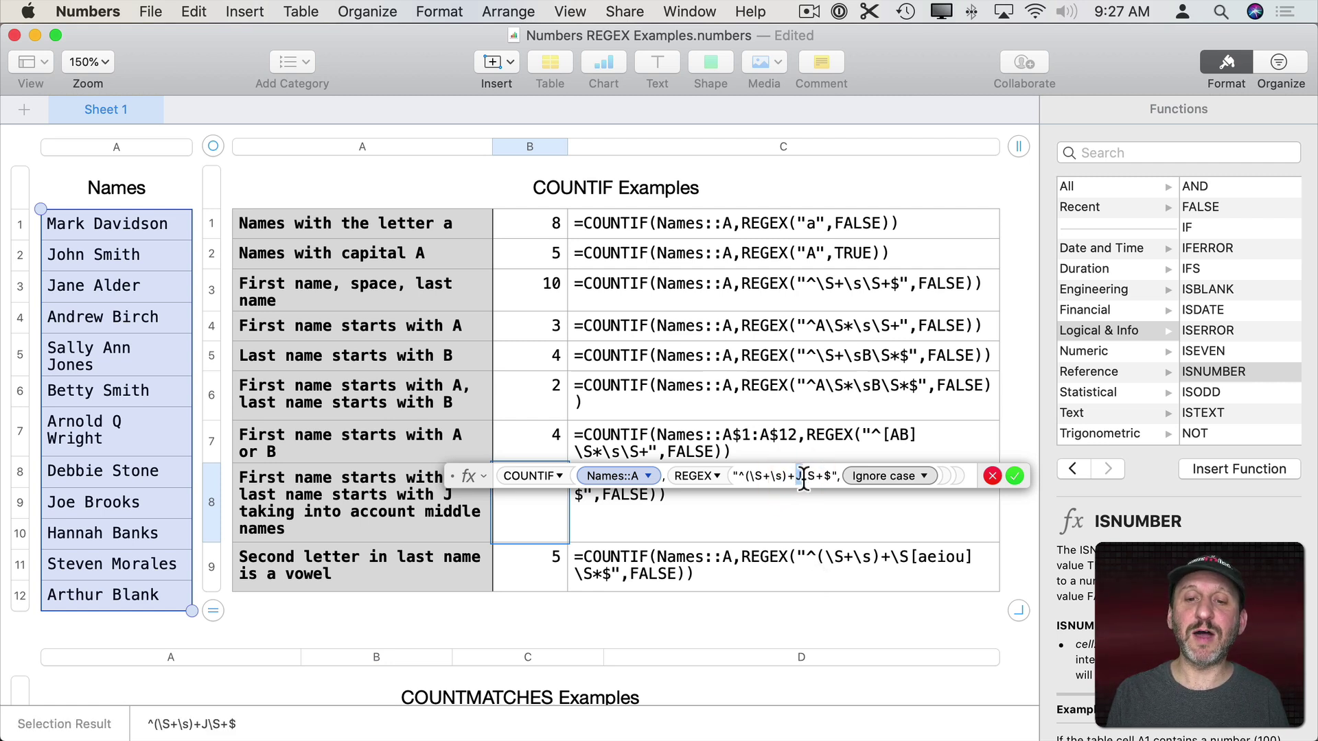
pyautogui.click(821, 479)
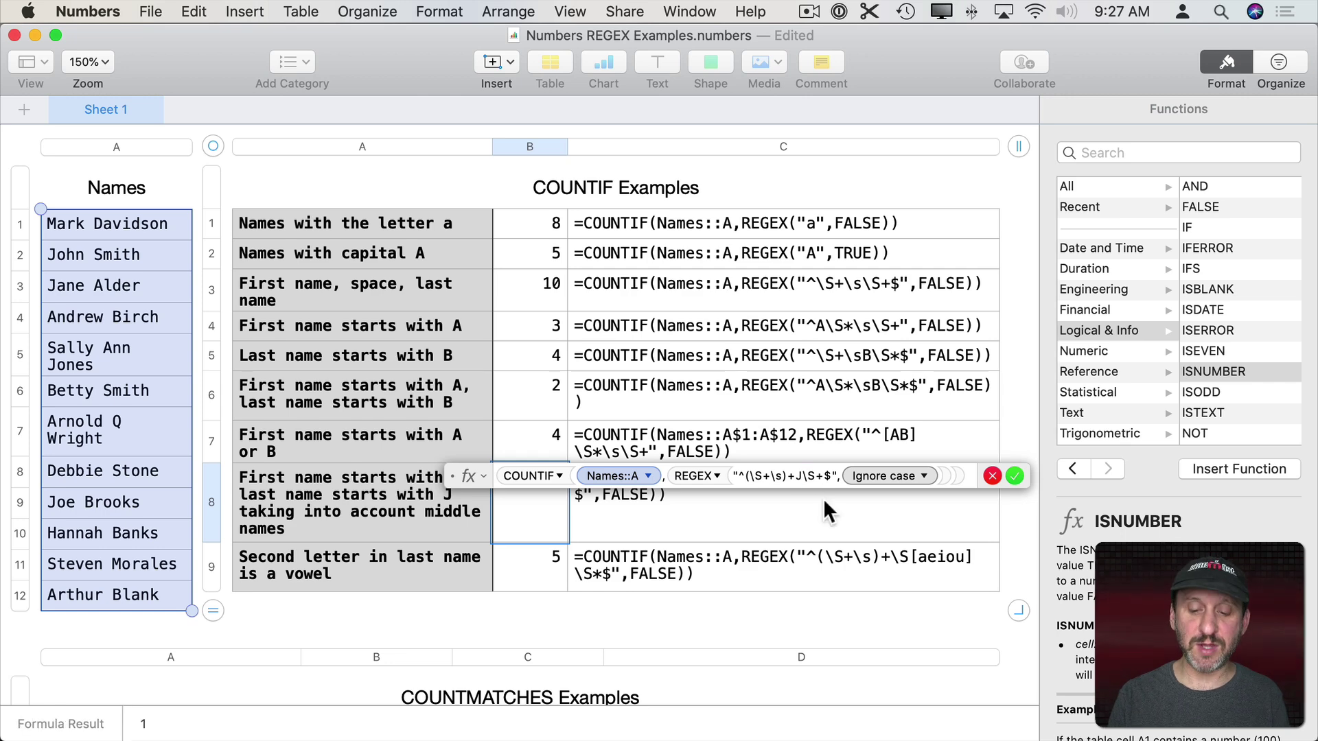
pyautogui.hotkey('shift', 'BackSpace')
pyautogui.write('*')
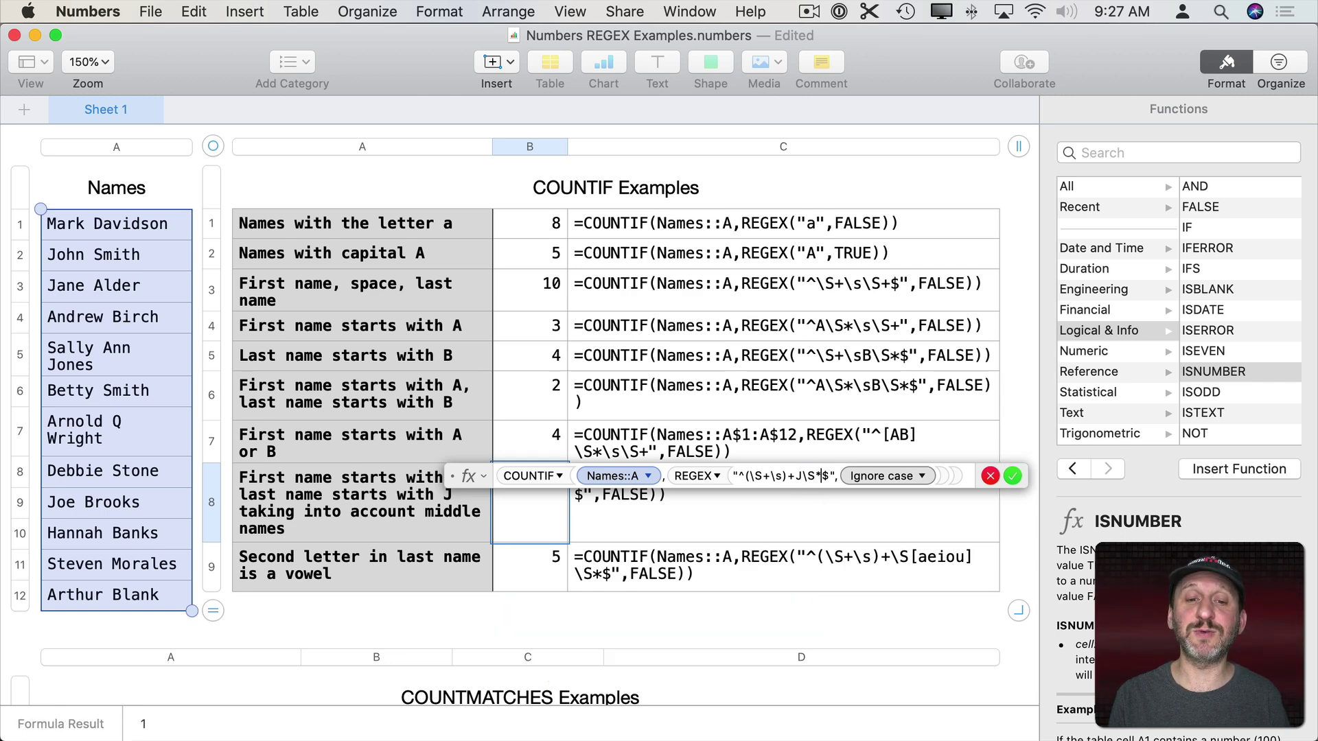
pyautogui.press('Return')
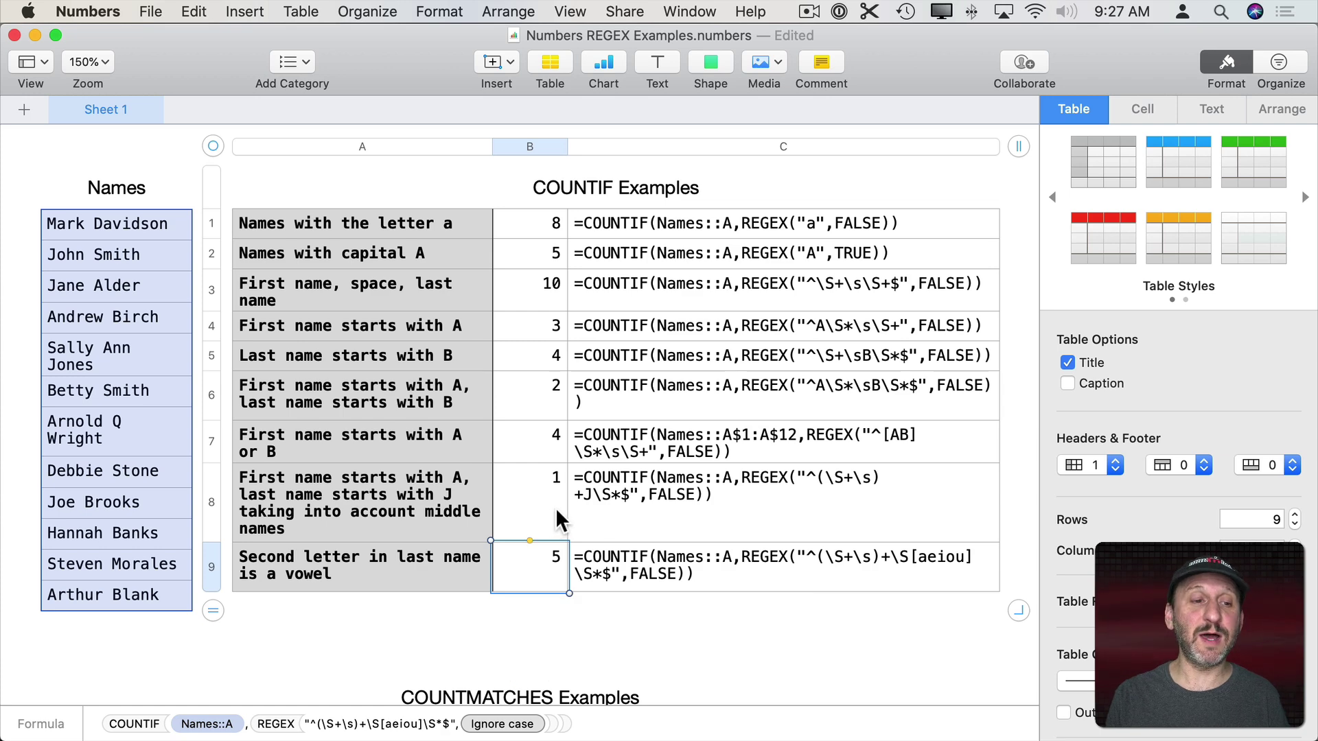
# Review the Sally Ann Jones name, the B9 second-letter-vowel count, and its formula text in C9.
pyautogui.click(81, 354)
pyautogui.click(535, 570)
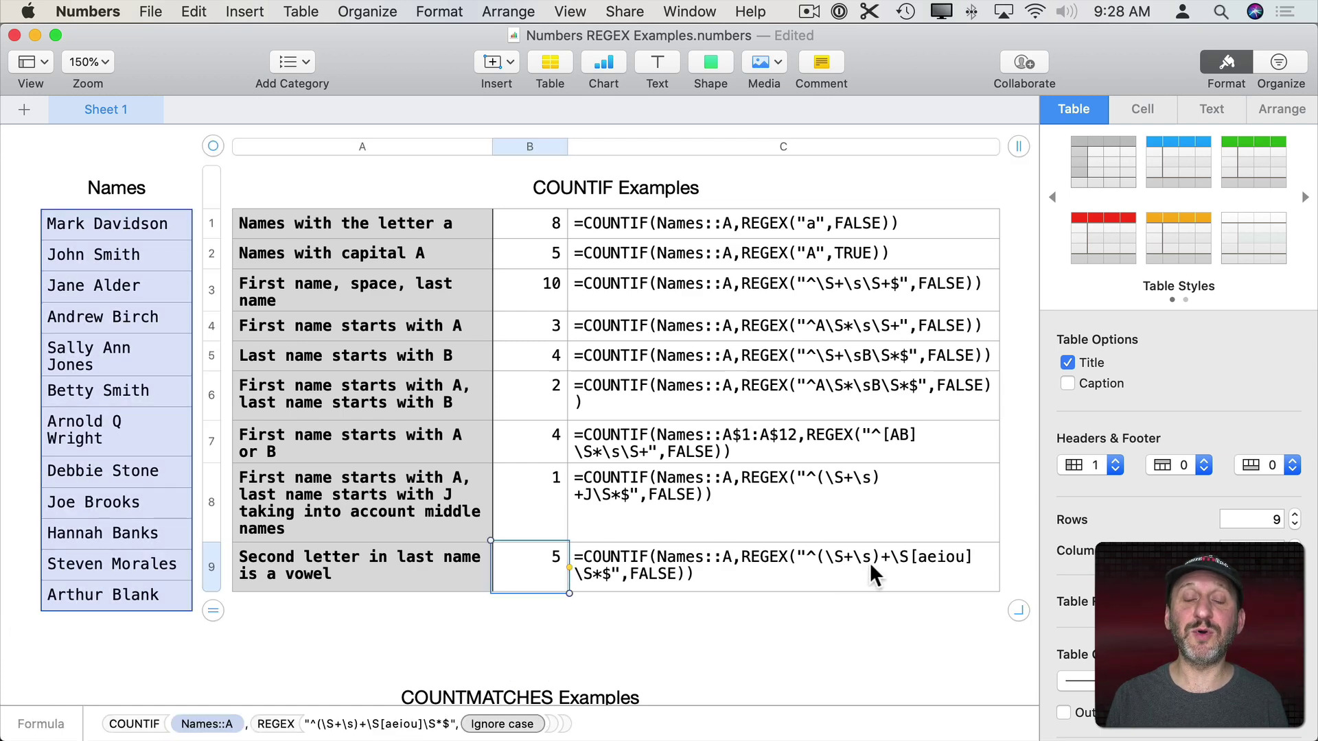
pyautogui.click(894, 557)
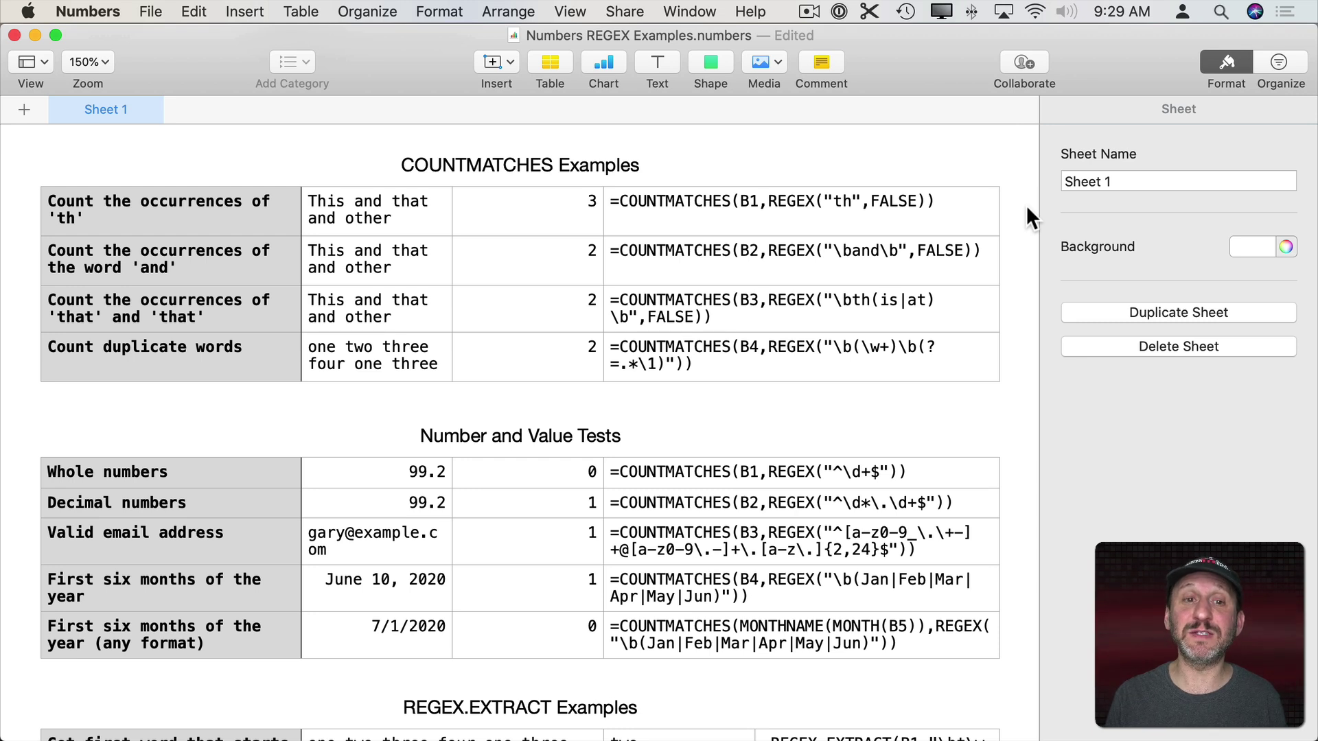
pyautogui.click(384, 201)
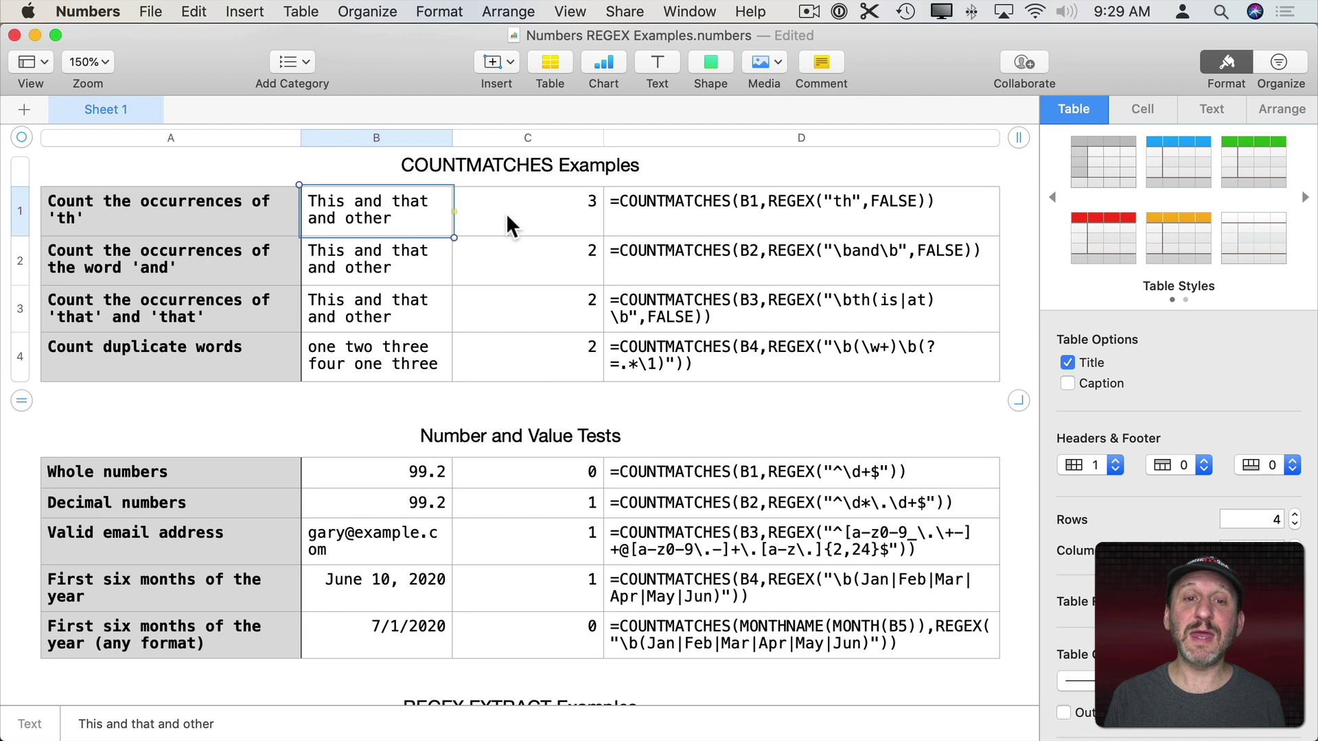
pyautogui.click(524, 204)
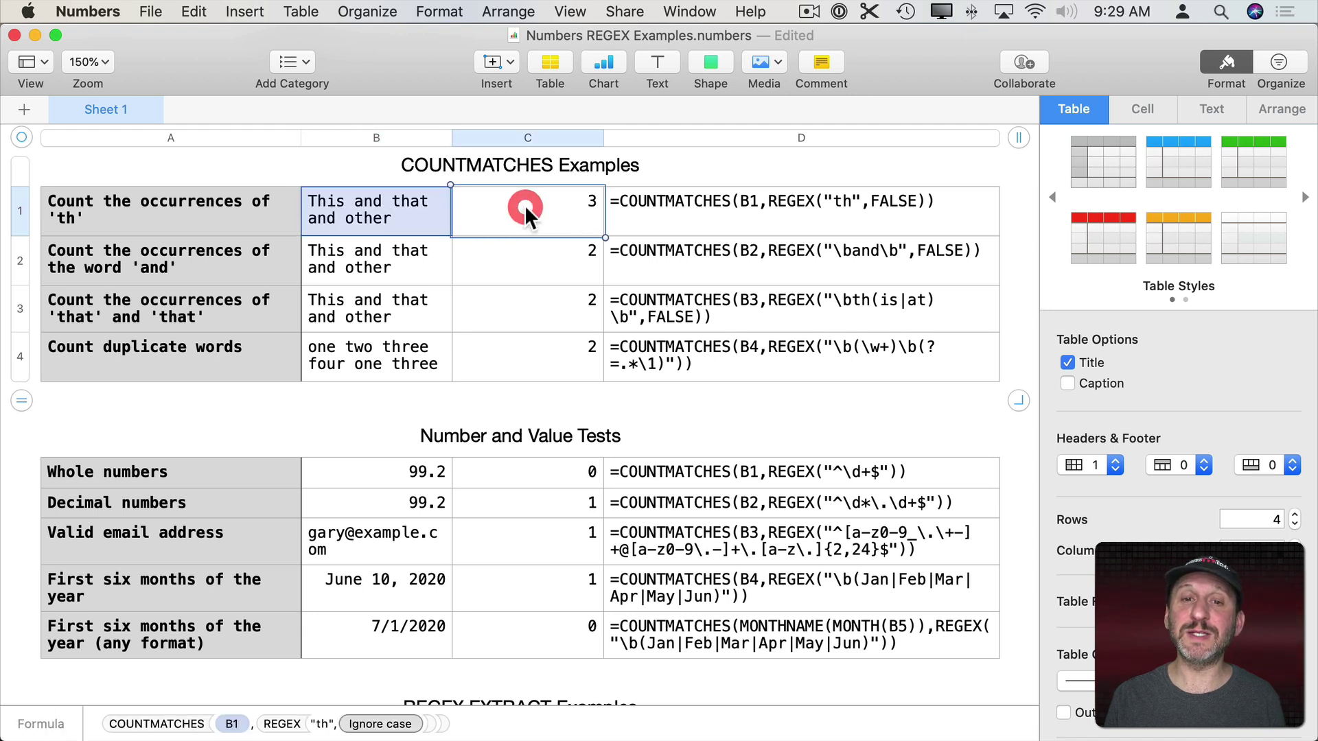
pyautogui.click(715, 208)
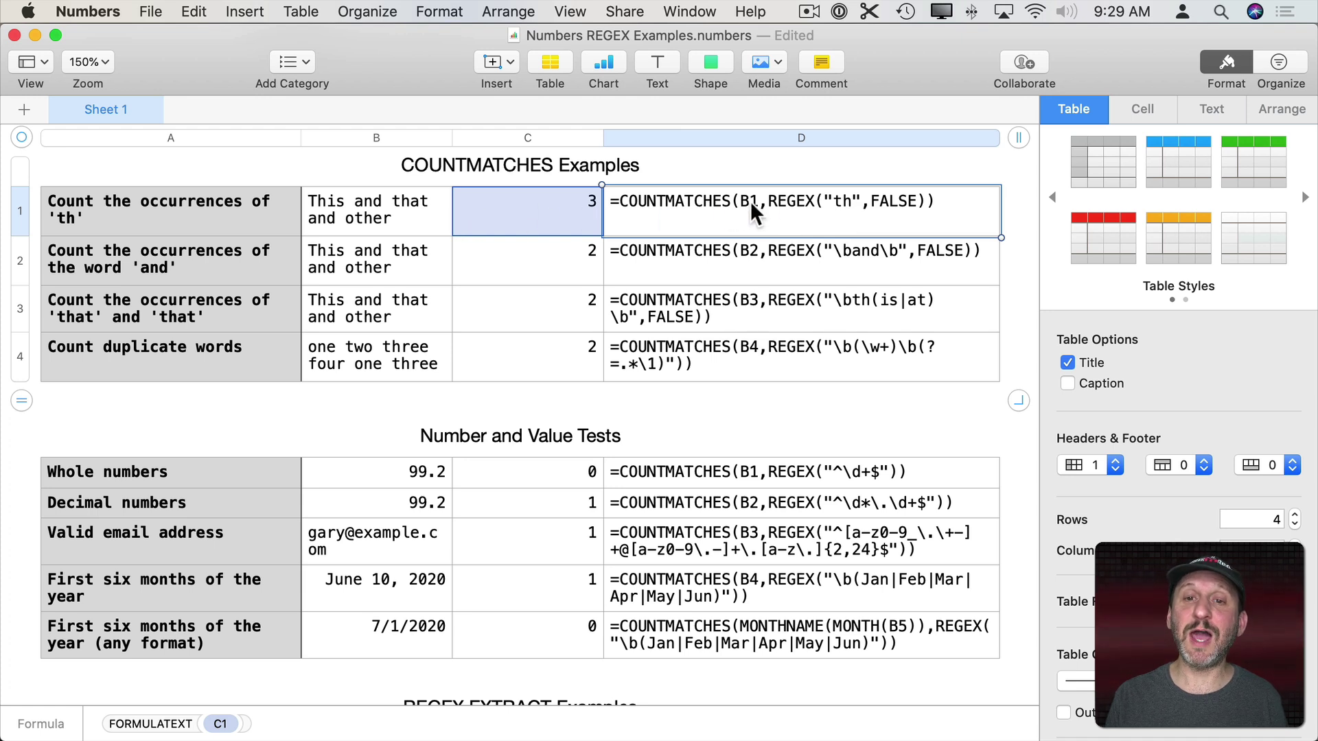
pyautogui.click(349, 200)
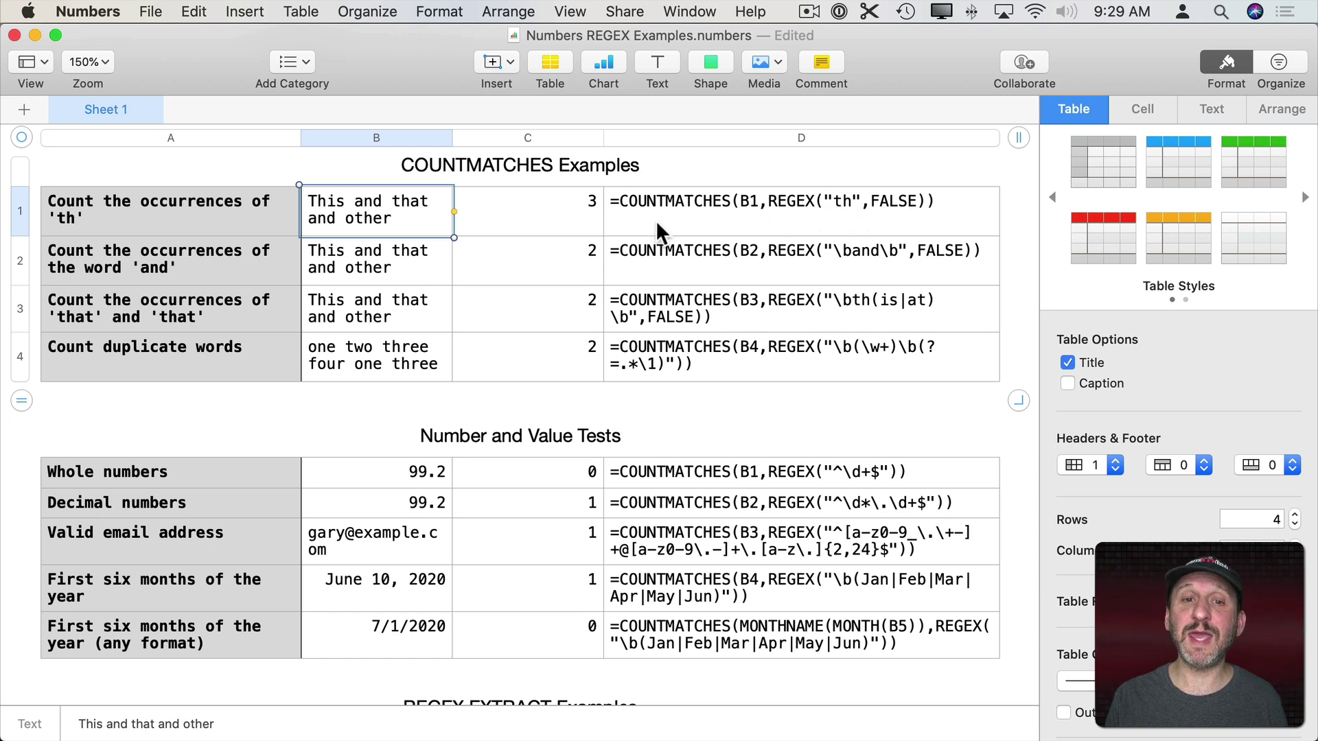
pyautogui.click(549, 221)
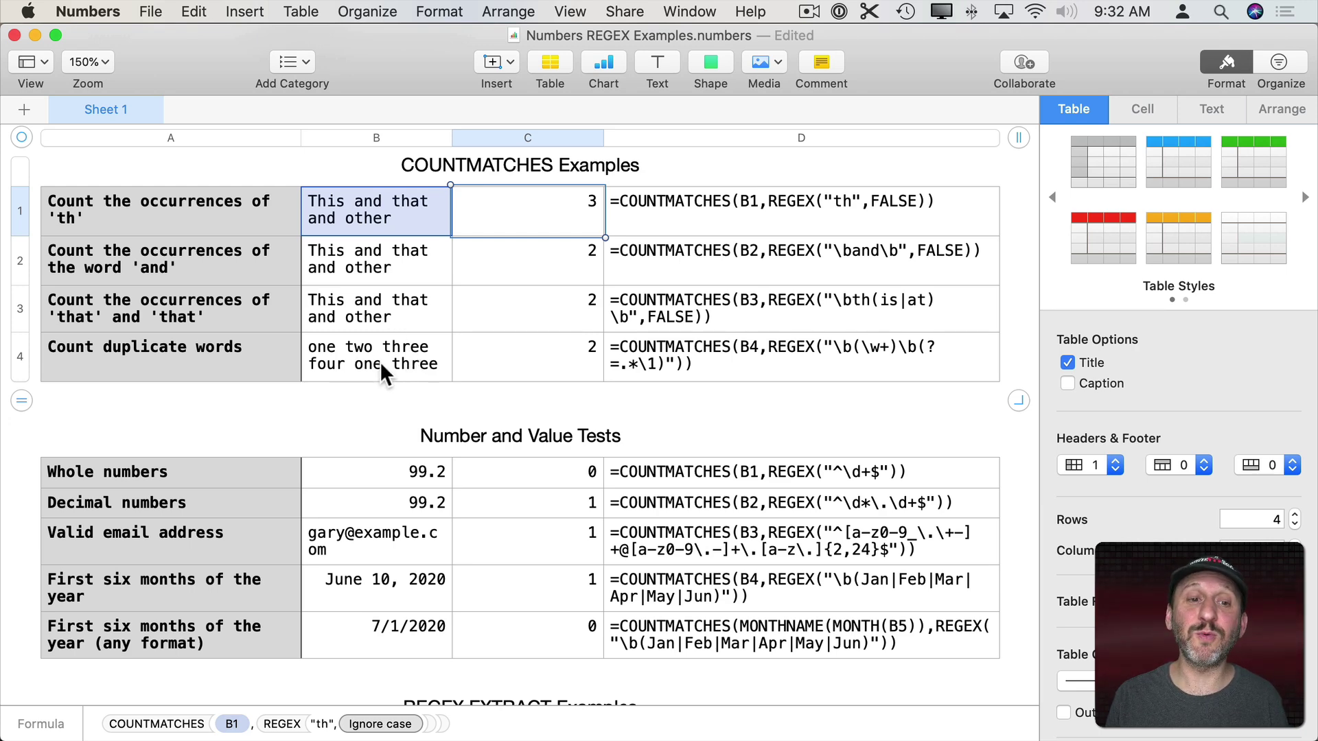
# Scroll down past the Number and Value Tests toward the REGEX.EXTRACT Examples table.
pyautogui.scroll(-5, 375, 362)
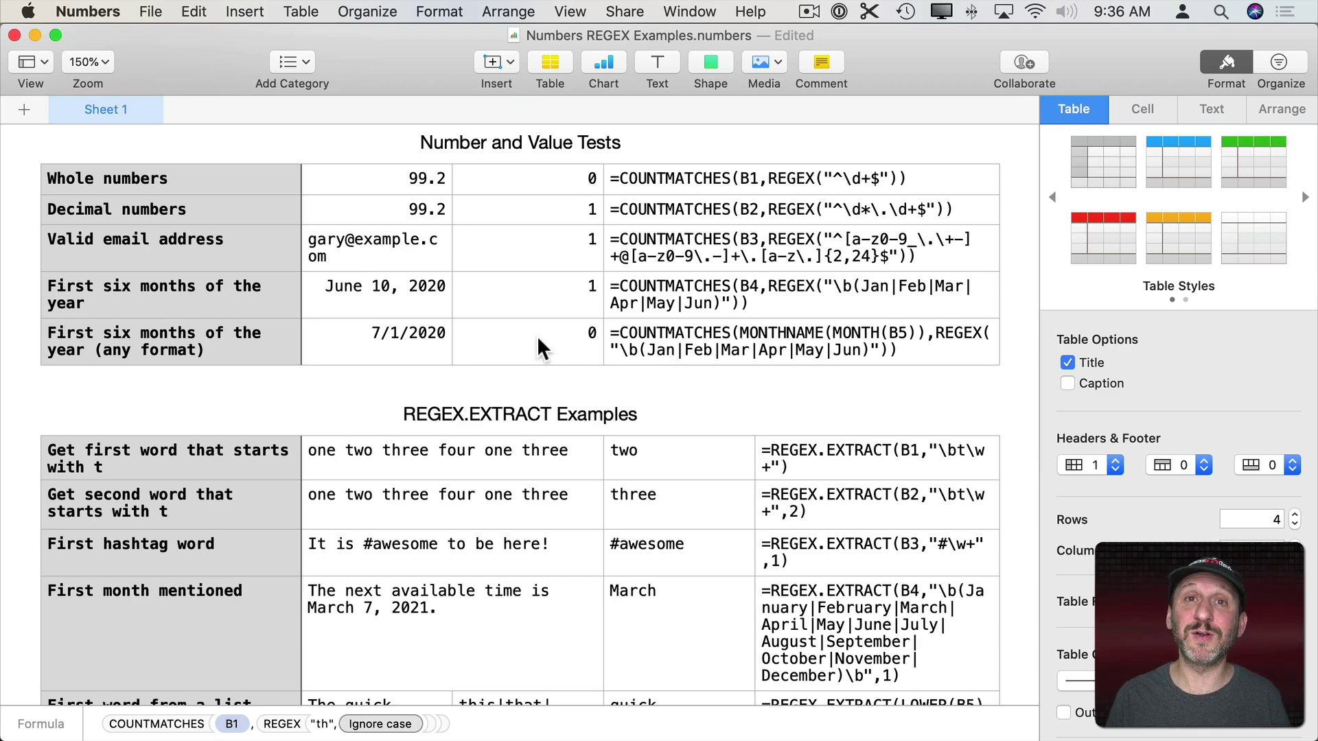
# Scroll further so REGEX.EXTRACT Examples sits at the top with Replacements beneath.
pyautogui.scroll(-5, 538, 336)
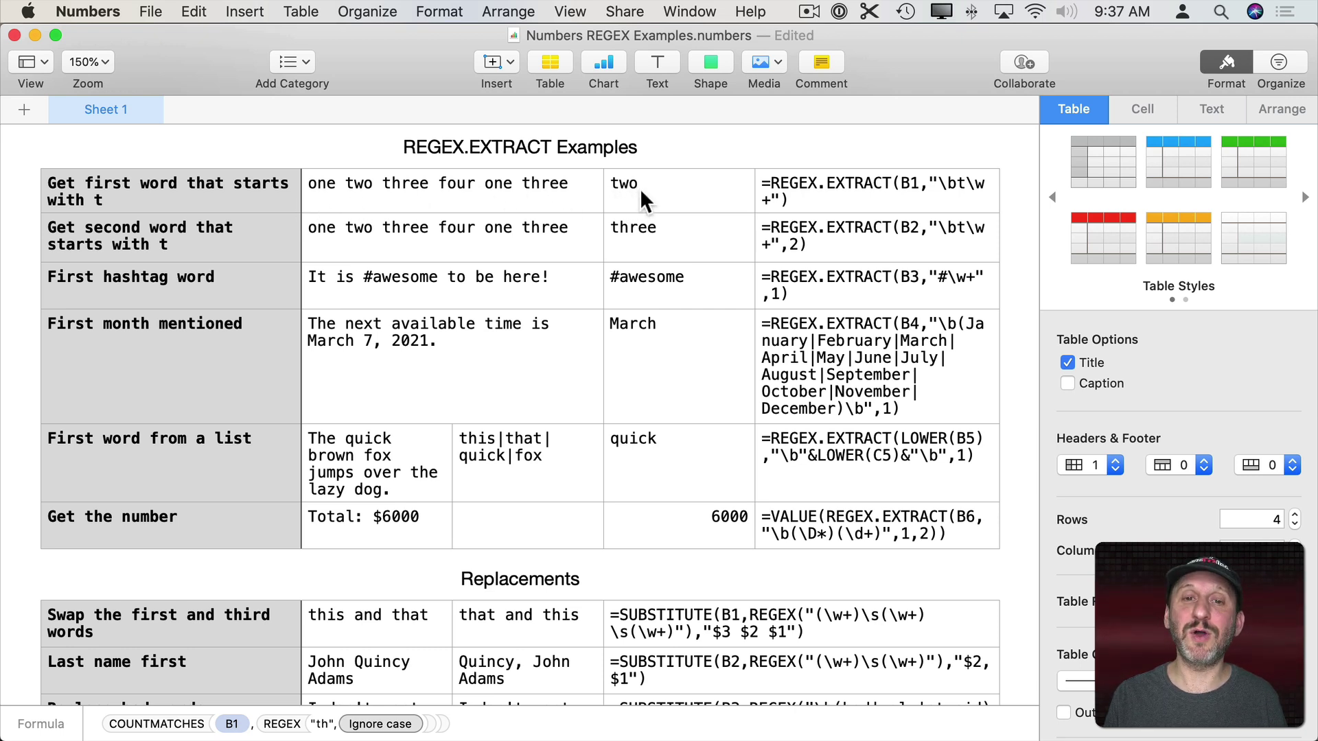
pyautogui.doubleClick(677, 244)
pyautogui.doubleClick(837, 227)
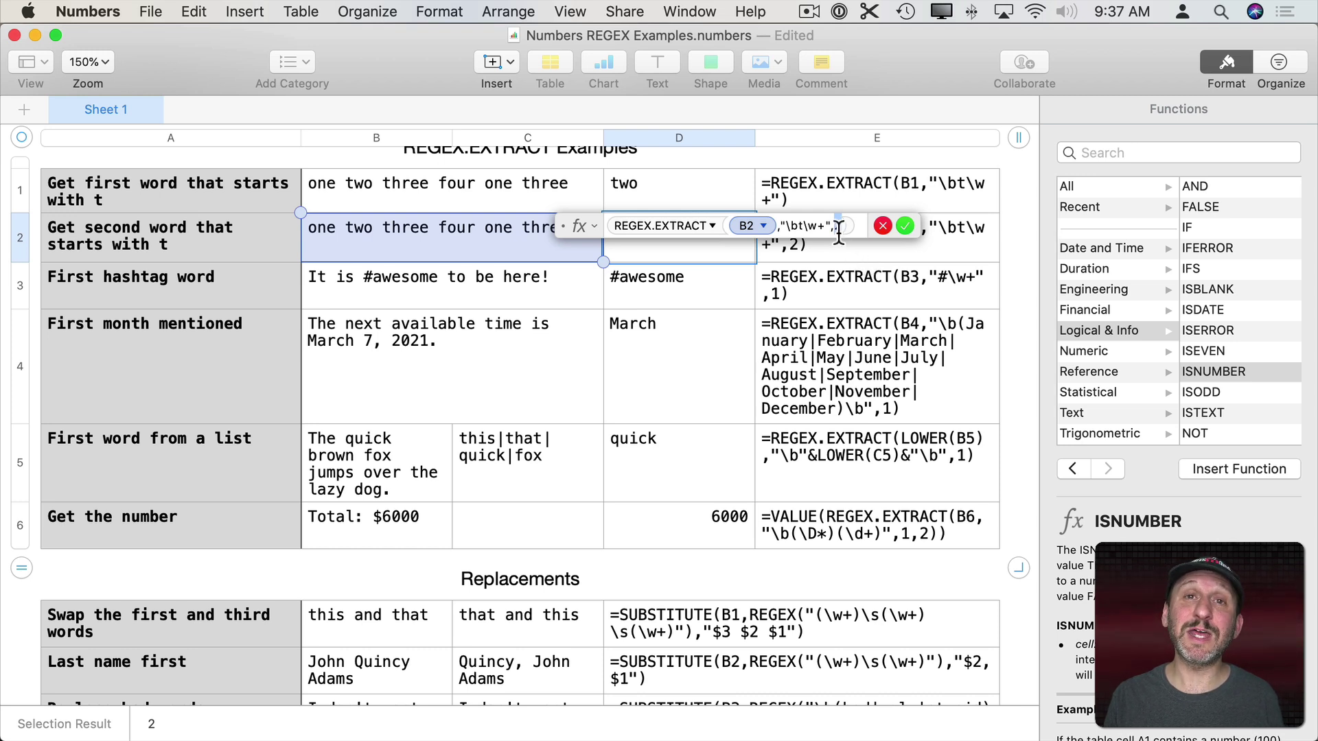
pyautogui.click(904, 226)
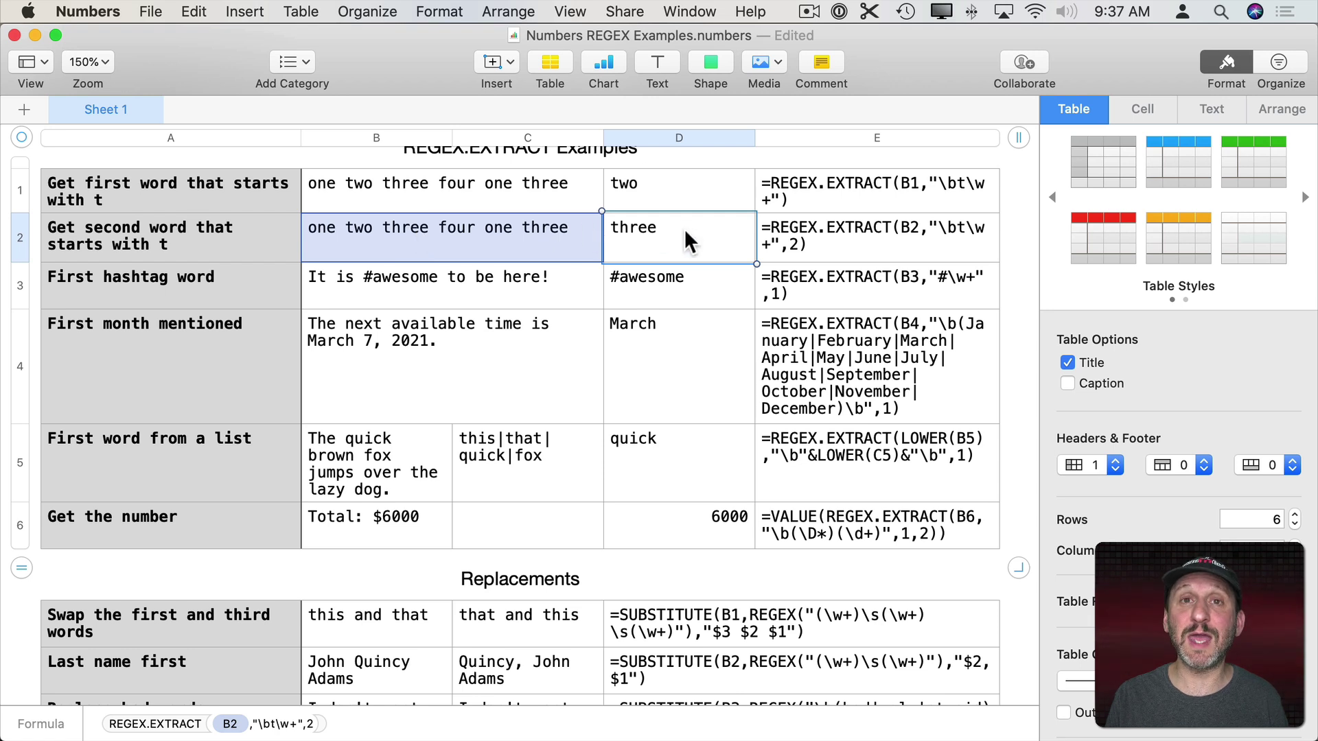
pyautogui.click(838, 280)
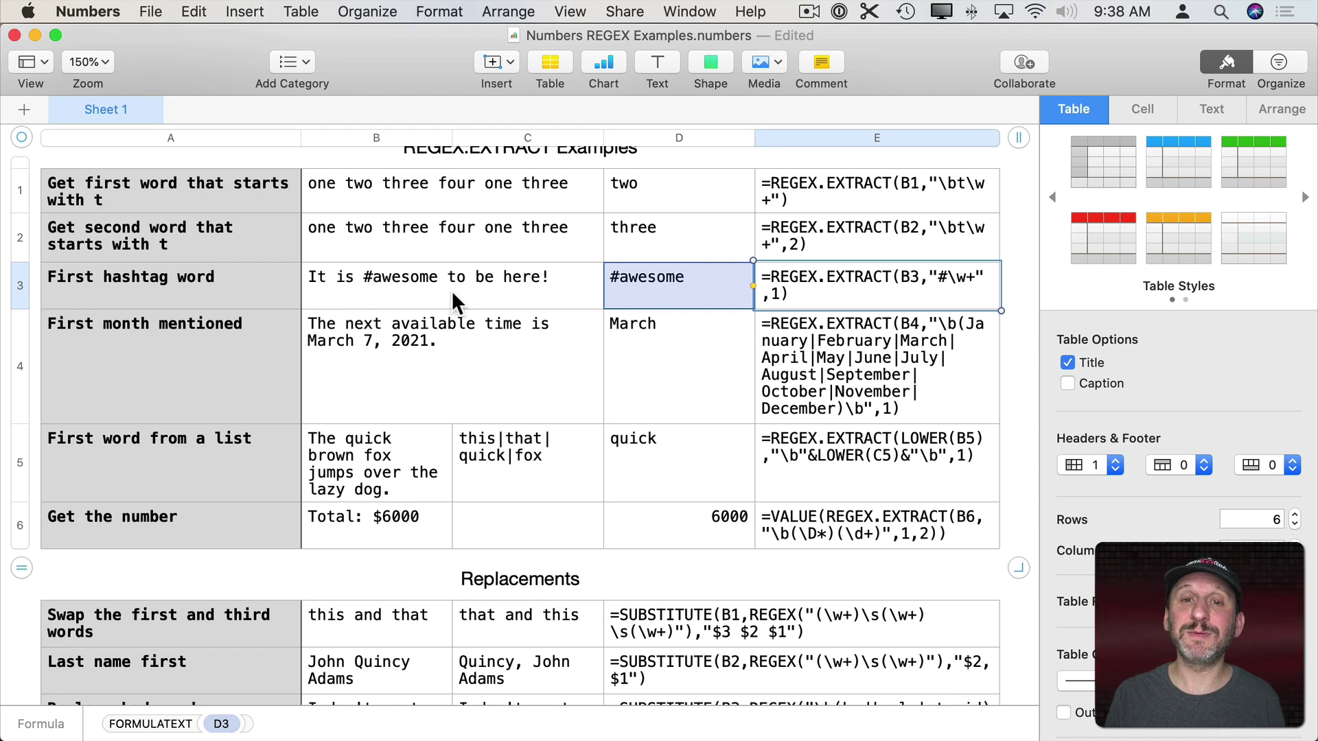
pyautogui.click(801, 356)
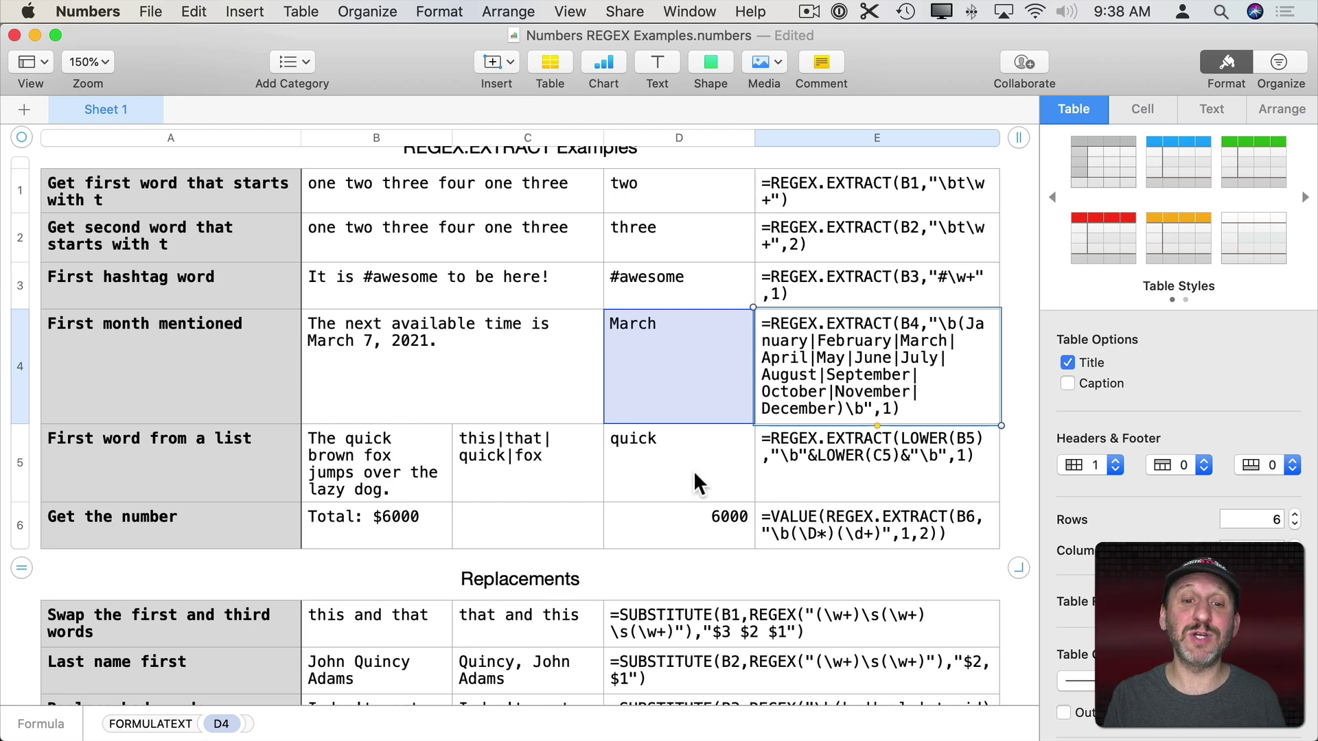
pyautogui.doubleClick(658, 472)
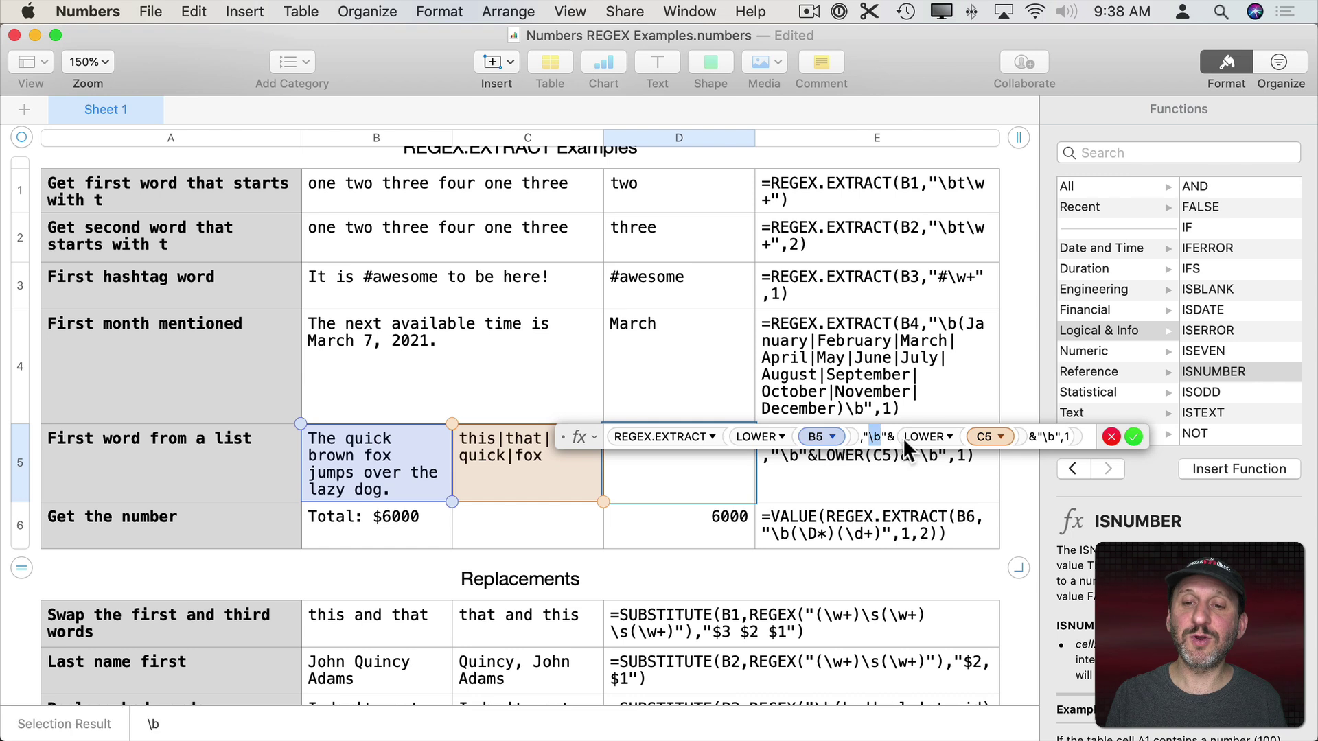
pyautogui.moveTo(868, 437); pyautogui.dragTo(882, 438)
pyautogui.moveTo(1042, 437); pyautogui.dragTo(1055, 437)
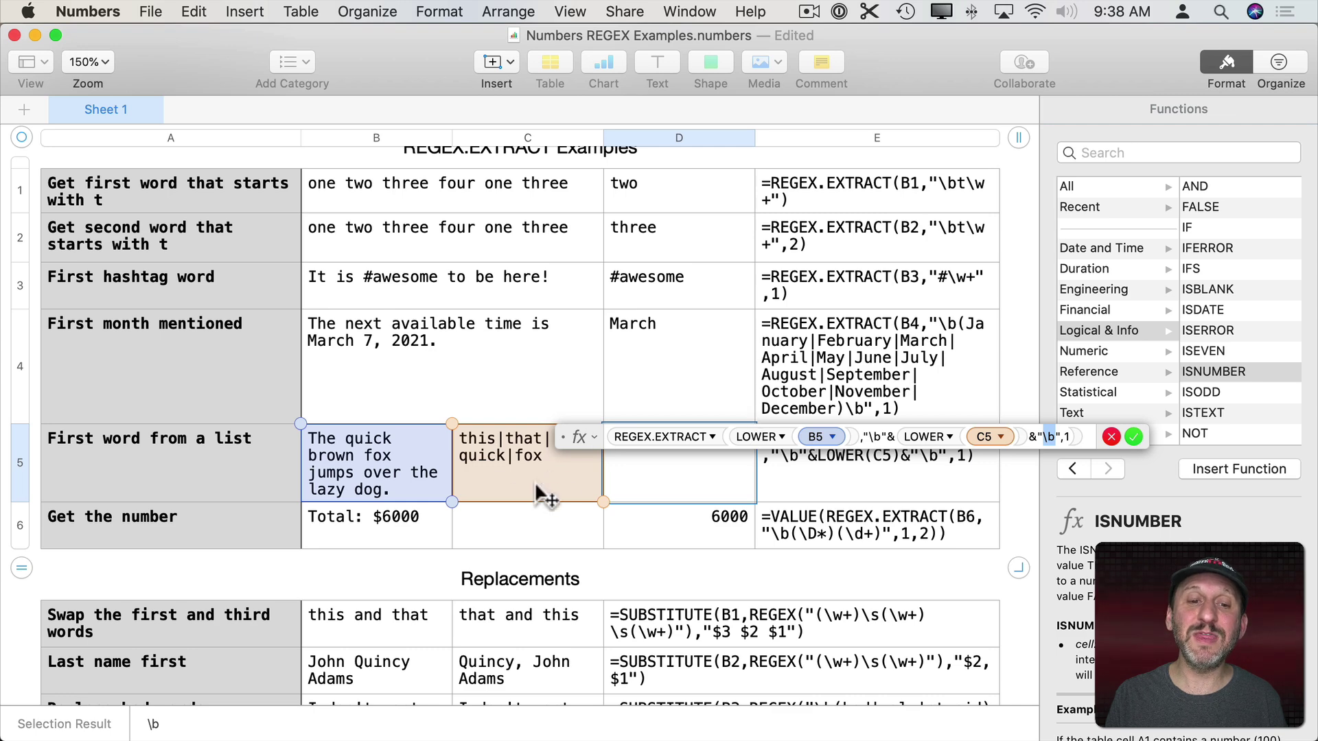
pyautogui.press('Return')
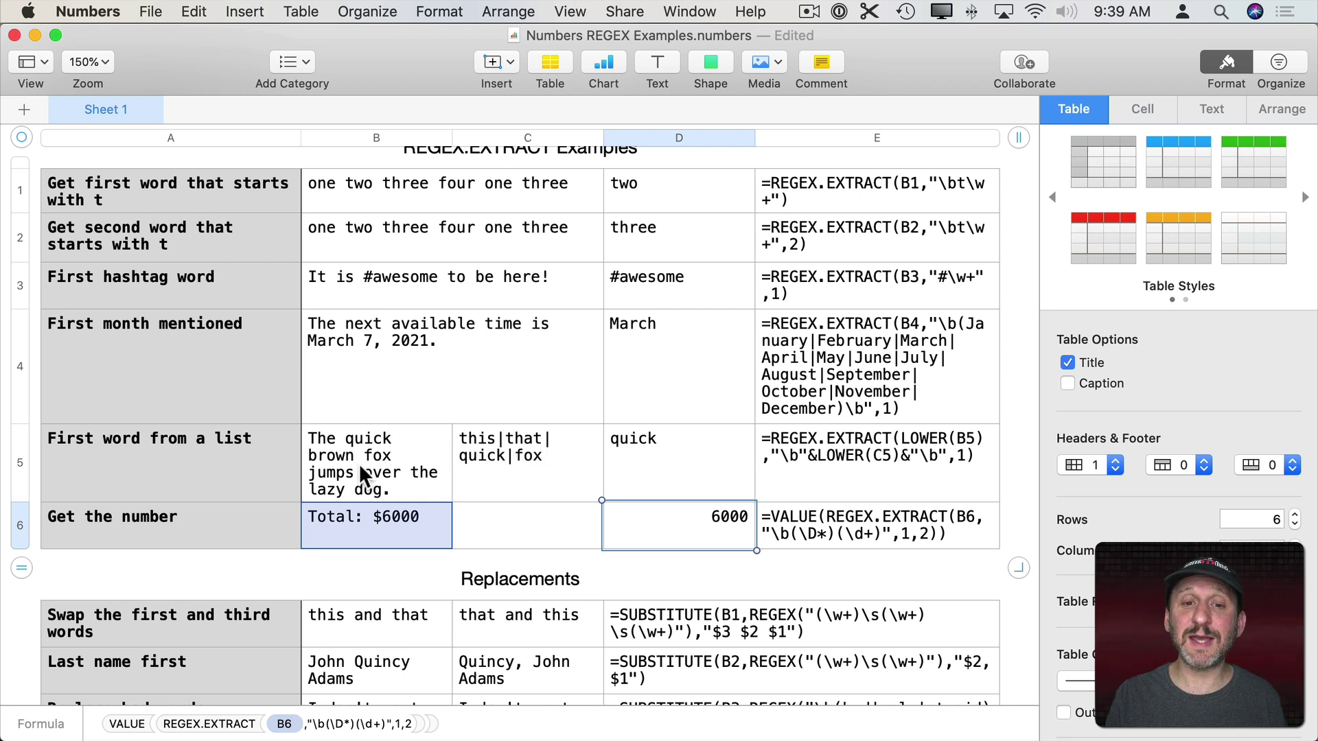
# Review the word list in C5 and the get-the-number result in E6.
pyautogui.click(517, 456)
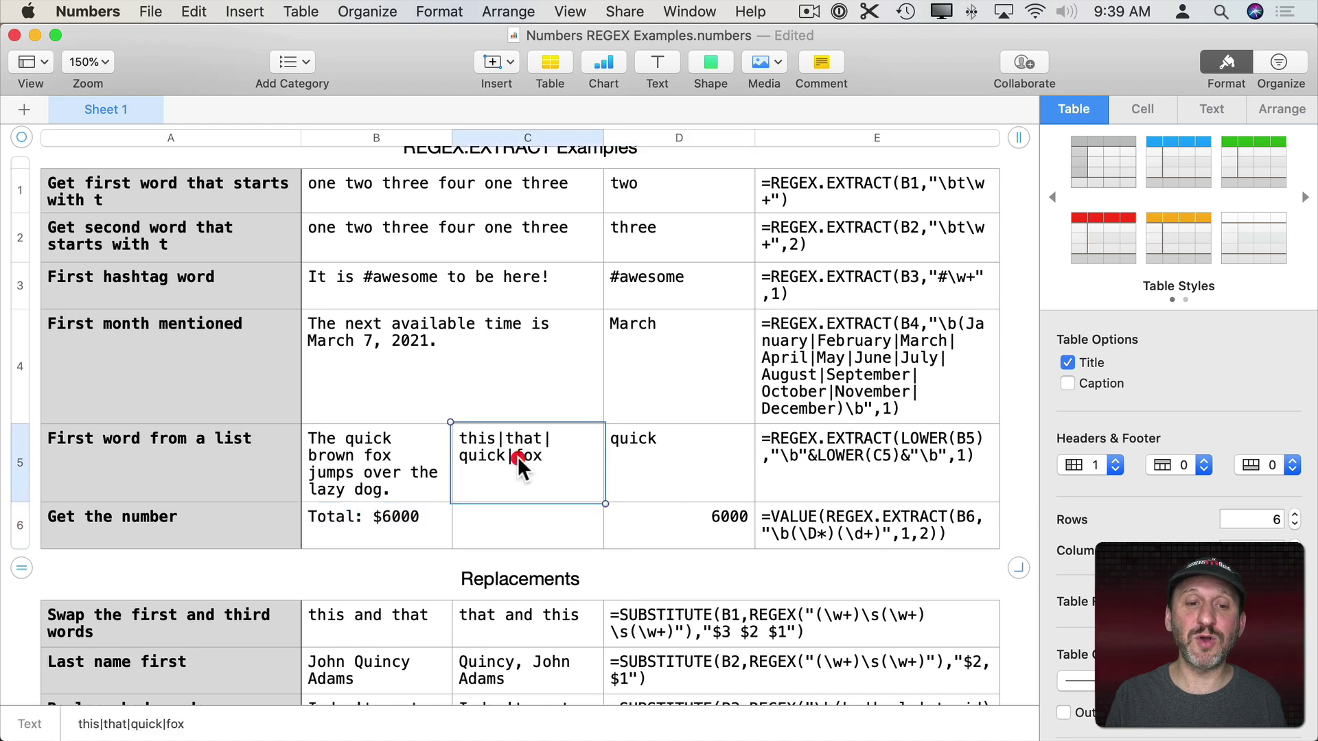
pyautogui.click(839, 530)
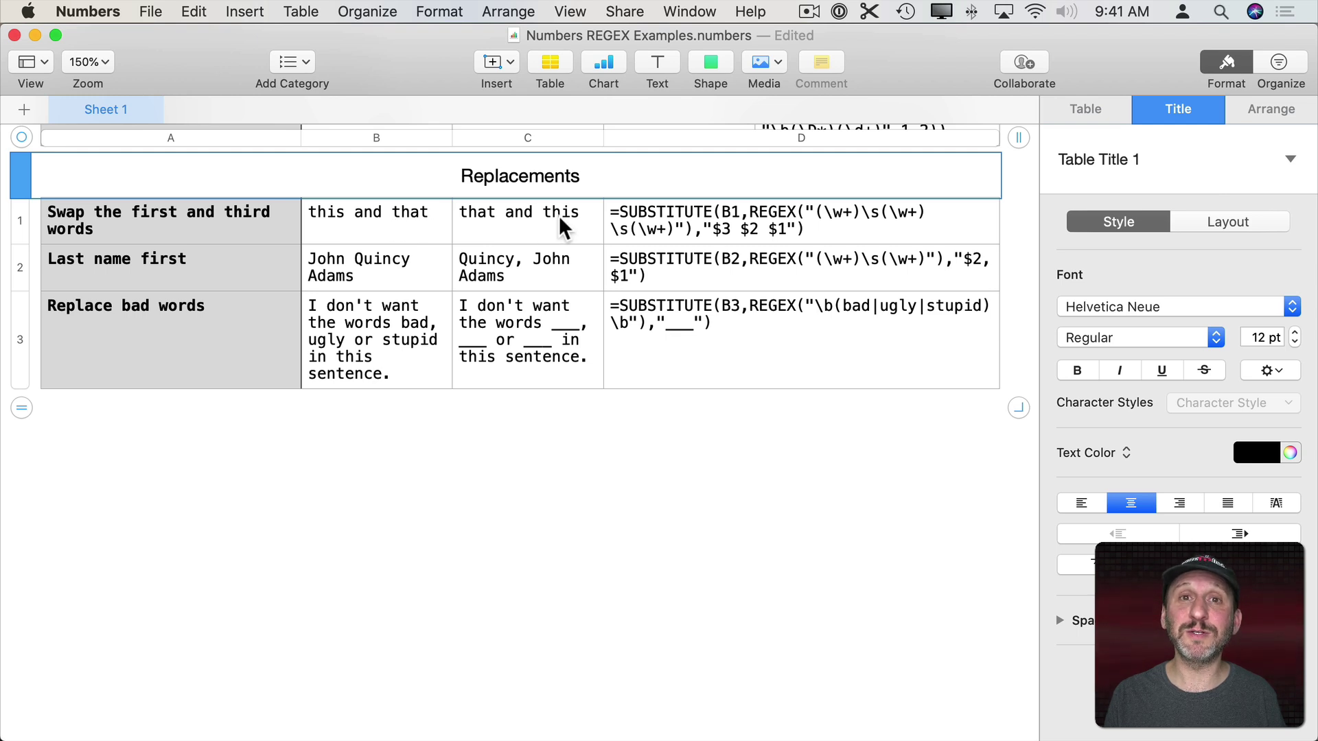
# Inspect the formulas behind the last-name-first and bad-words replacement results.
pyautogui.click(821, 265)
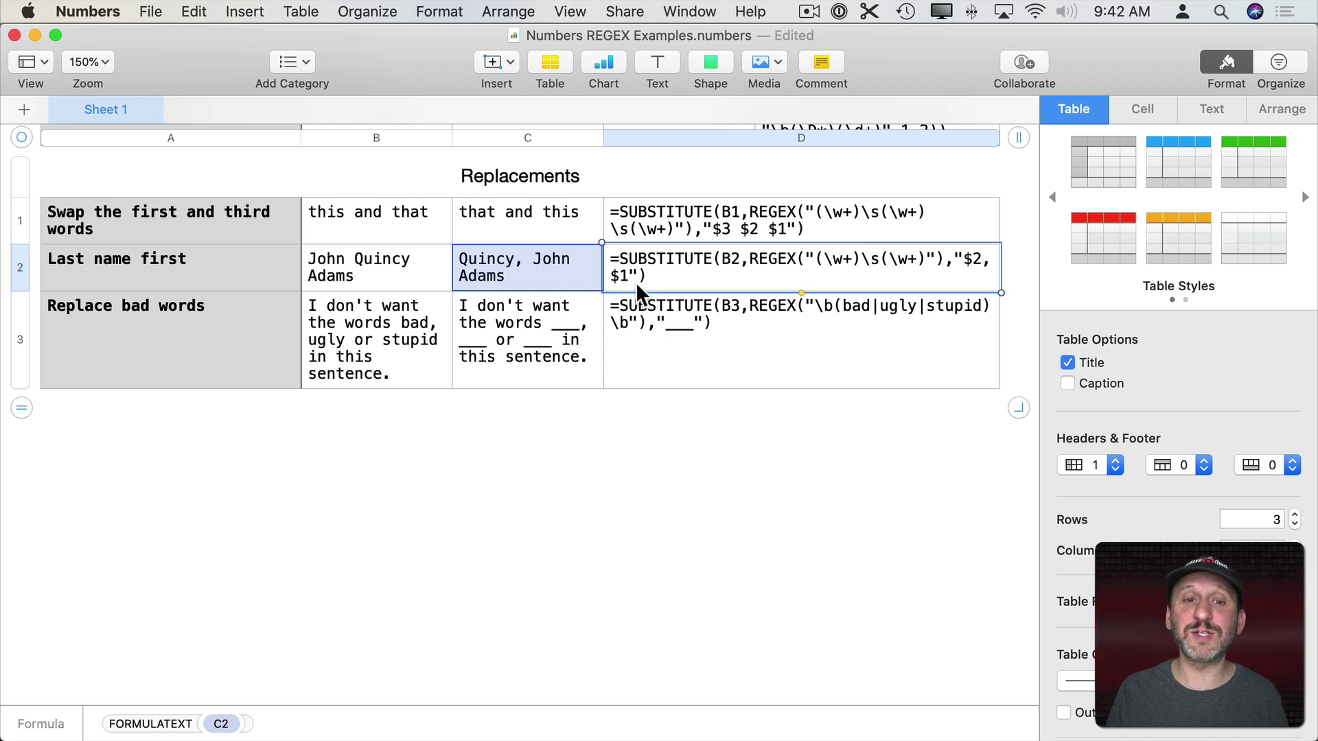
pyautogui.click(791, 348)
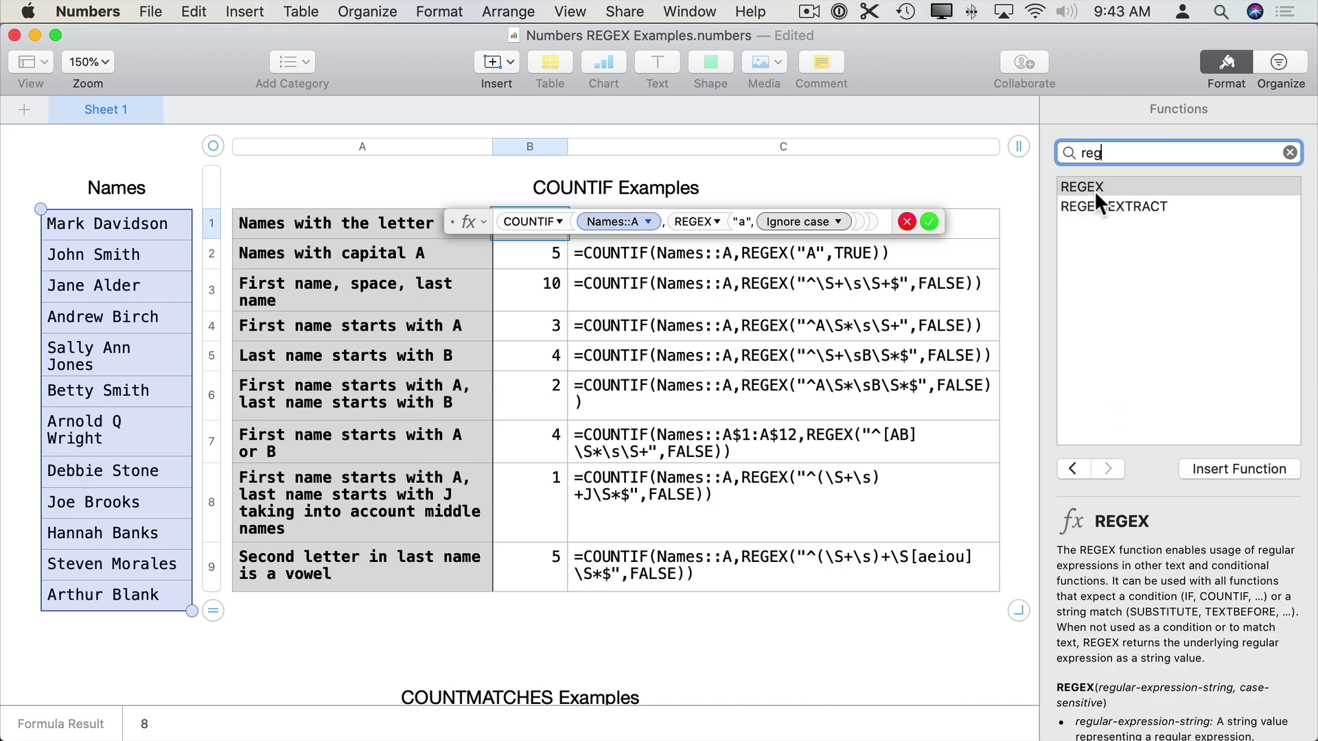
# Scroll the REGEX help down to the functions that accept REGEX, such as SUBSTITUTE, COUNTIF and XLOOKUP.
pyautogui.scroll(-10, 1148, 635)
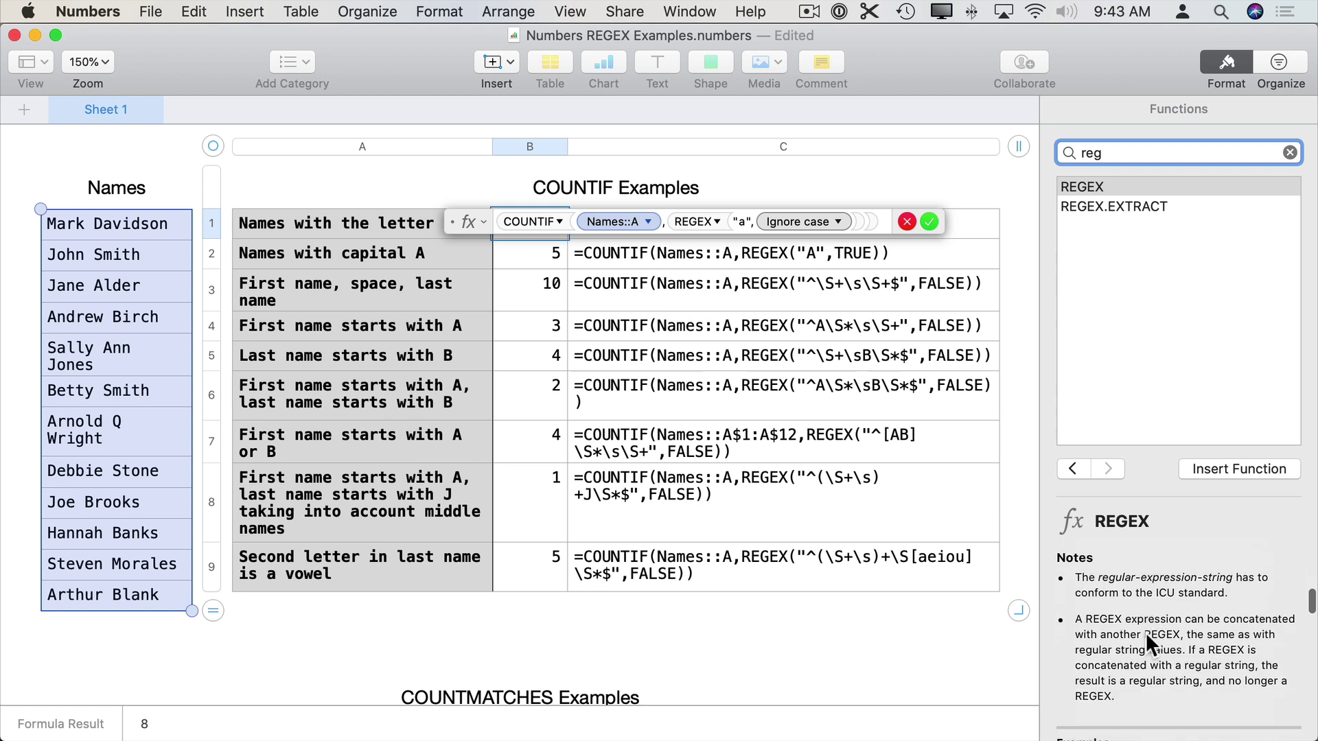
pyautogui.scroll(-8, 1146, 632)
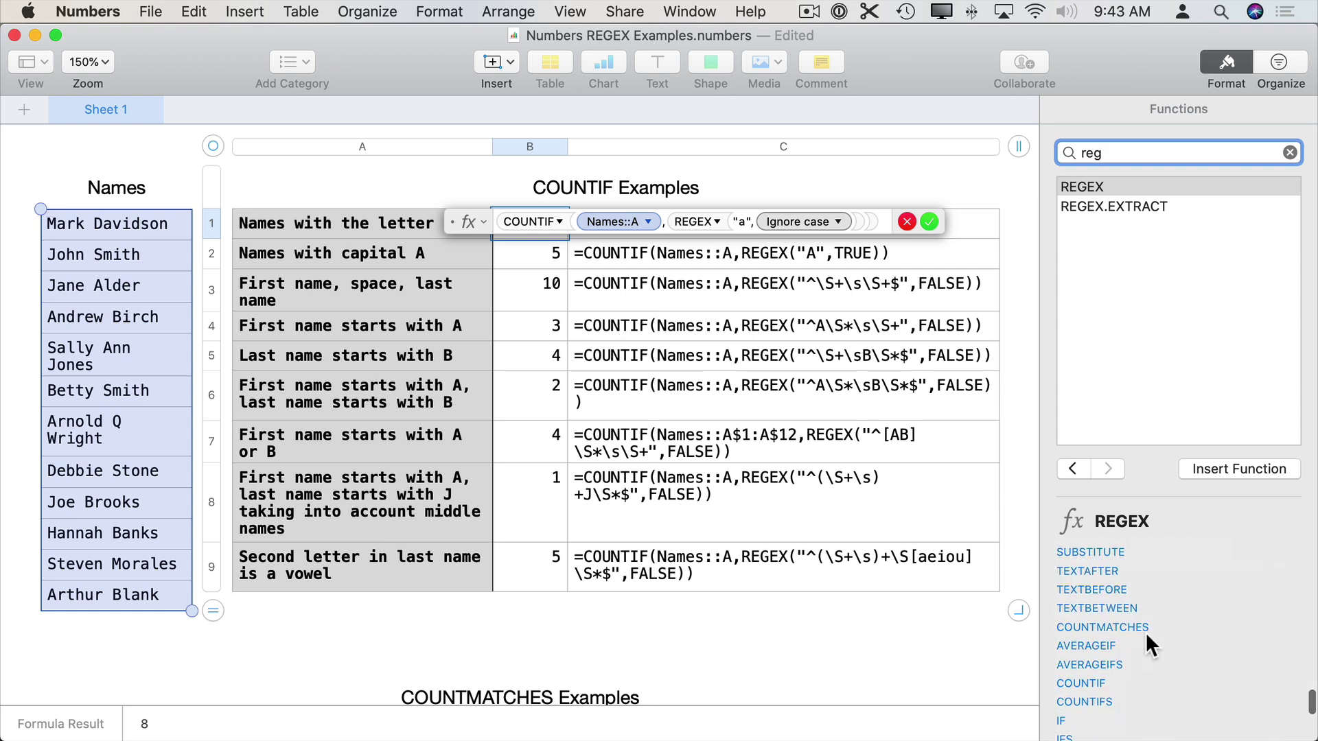
pyautogui.scroll(-2, 1148, 644)
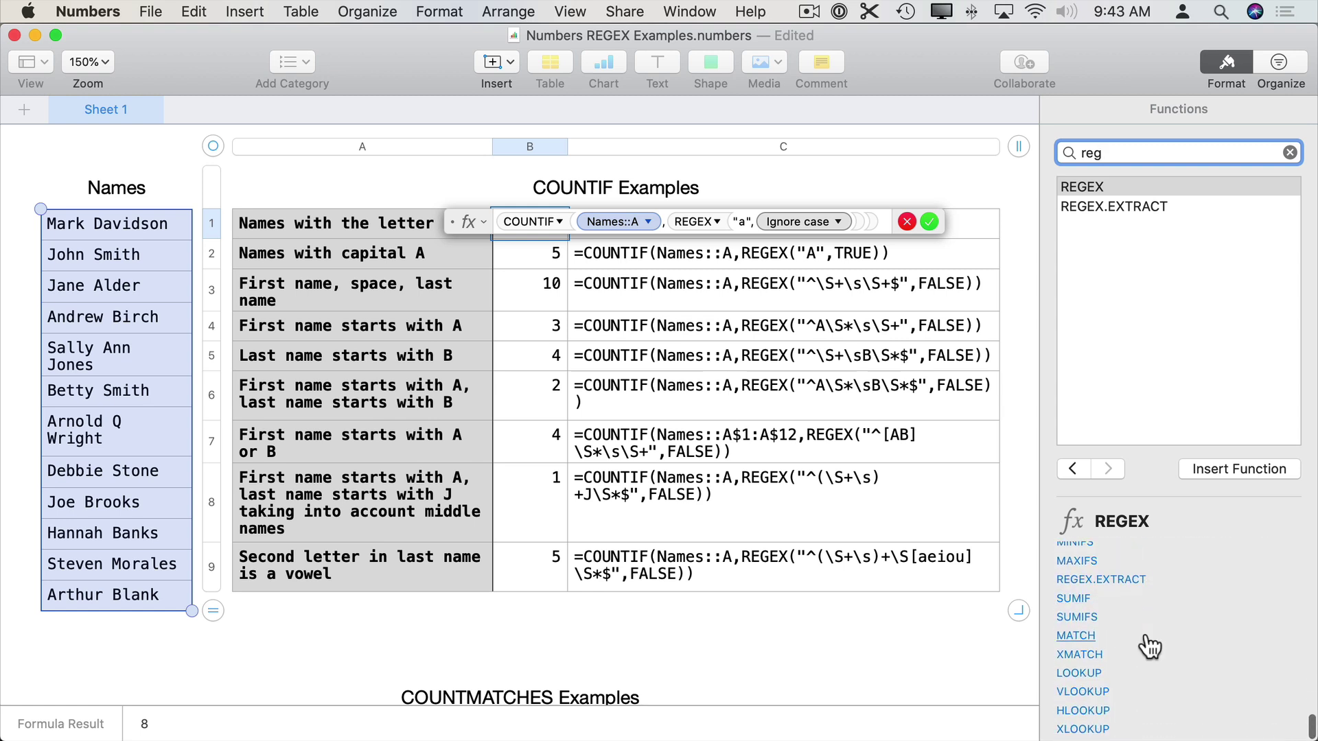